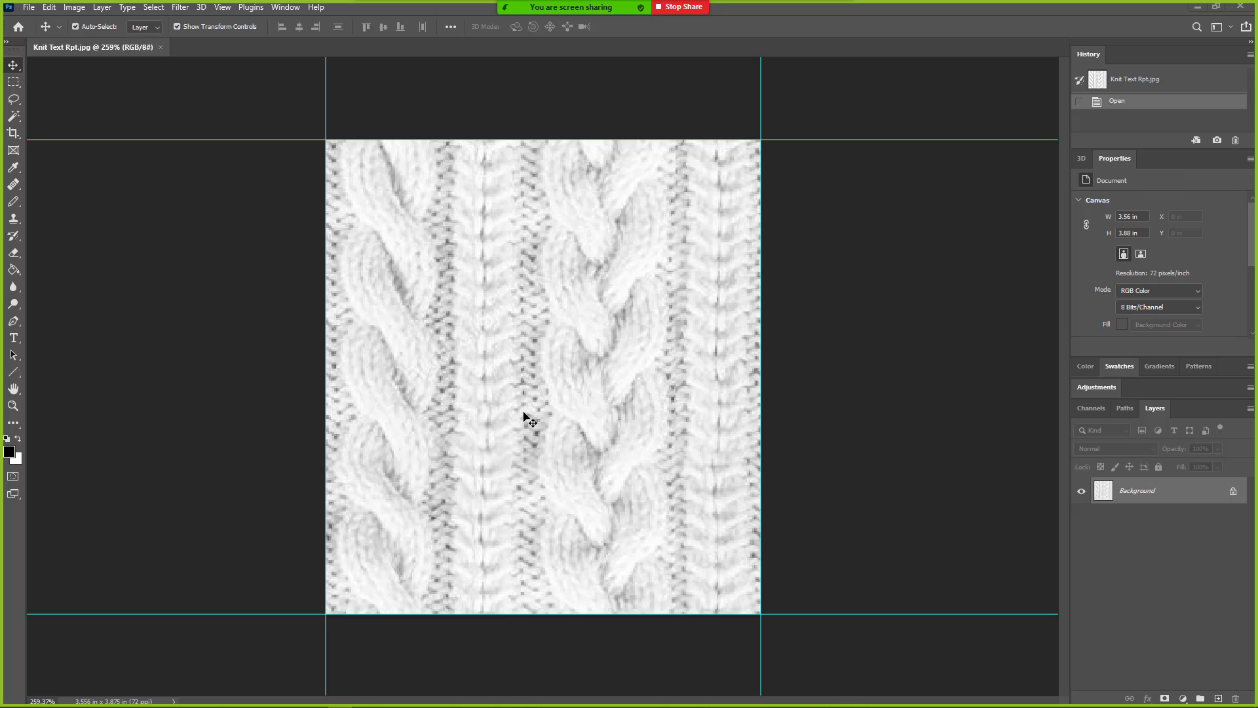
Check the knit texture's dimensions and resolution in the Image Size settings without changing them
click(527, 416)
click(80, 12)
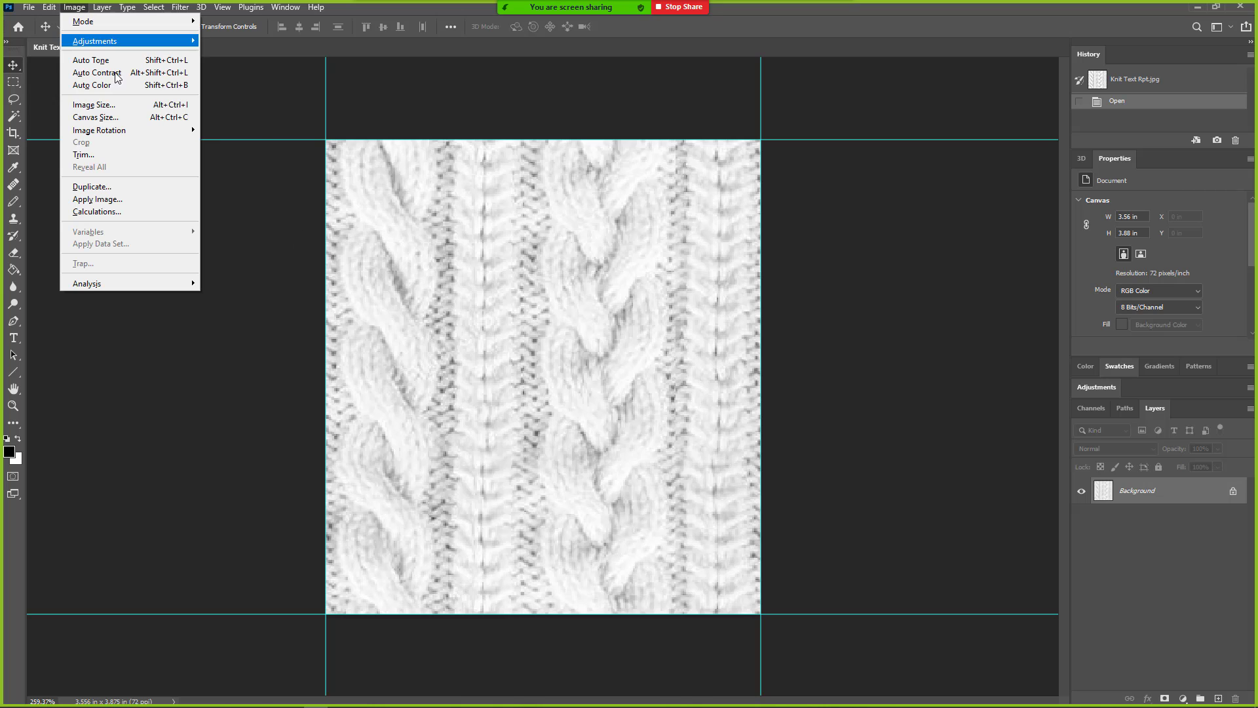
click(131, 105)
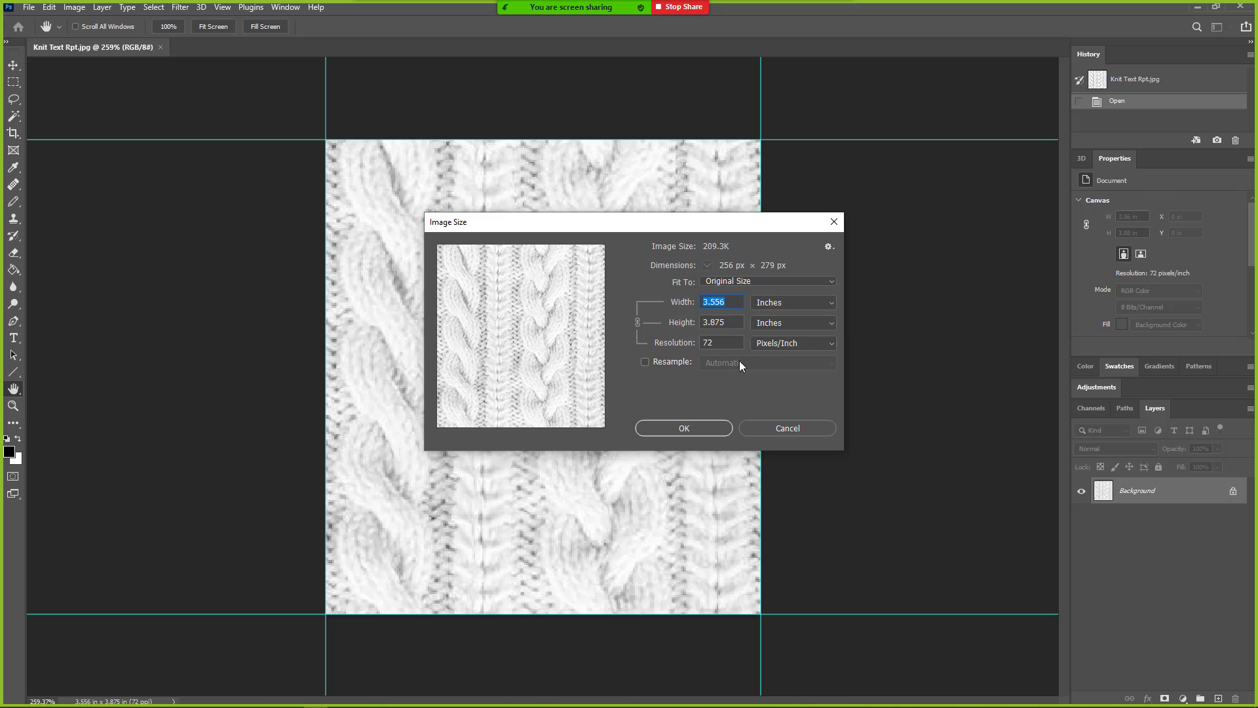
click(789, 429)
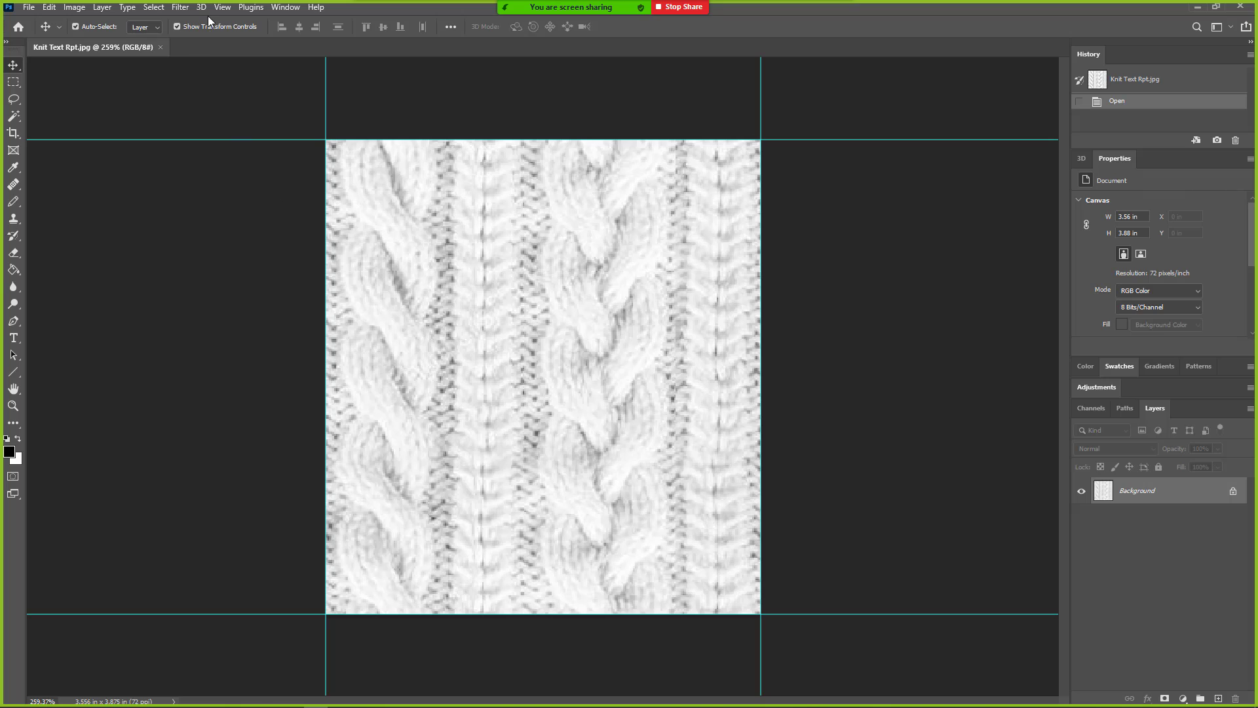
Start the Generate Normal Map filter on the knit texture and preview it on a Cube object
click(183, 7)
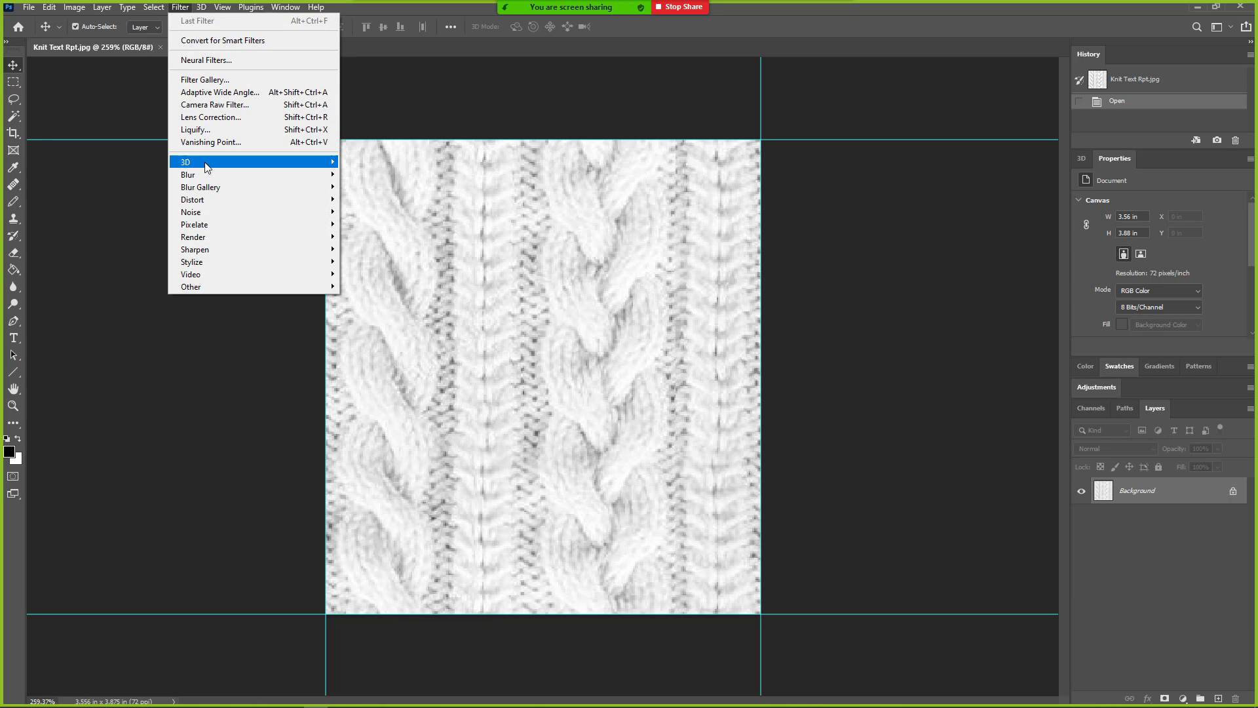
mouse_move(207, 167)
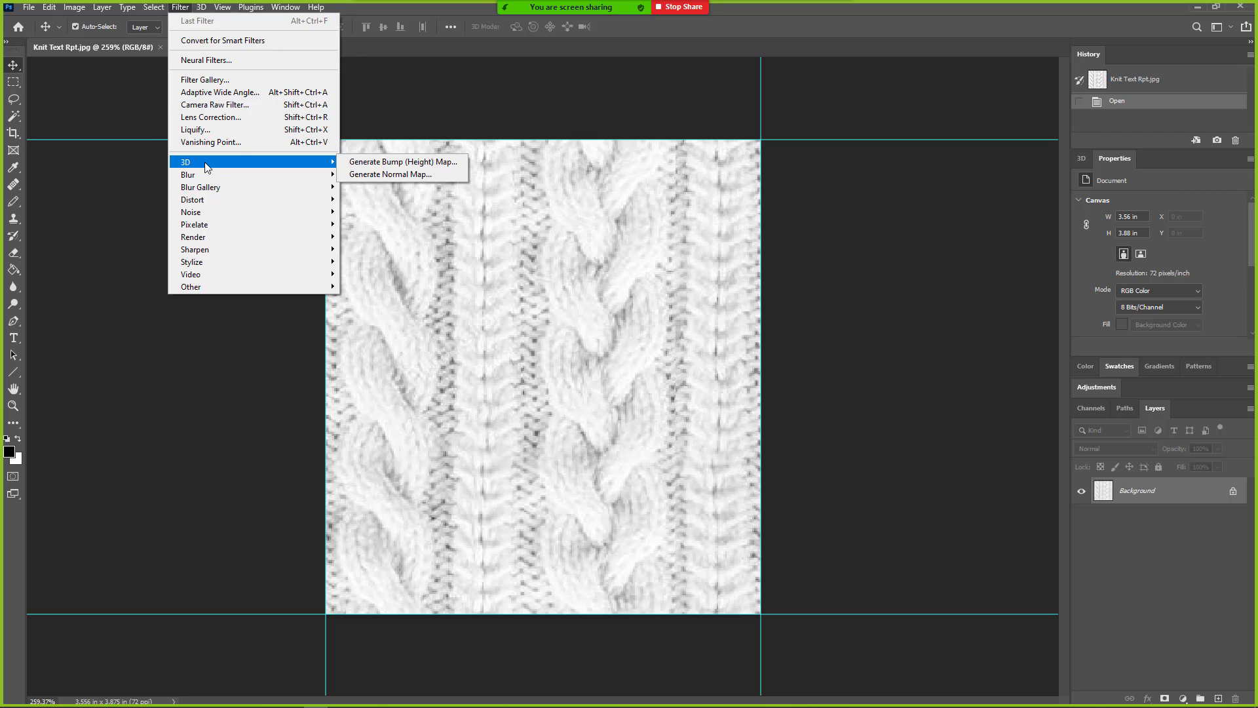
click(206, 165)
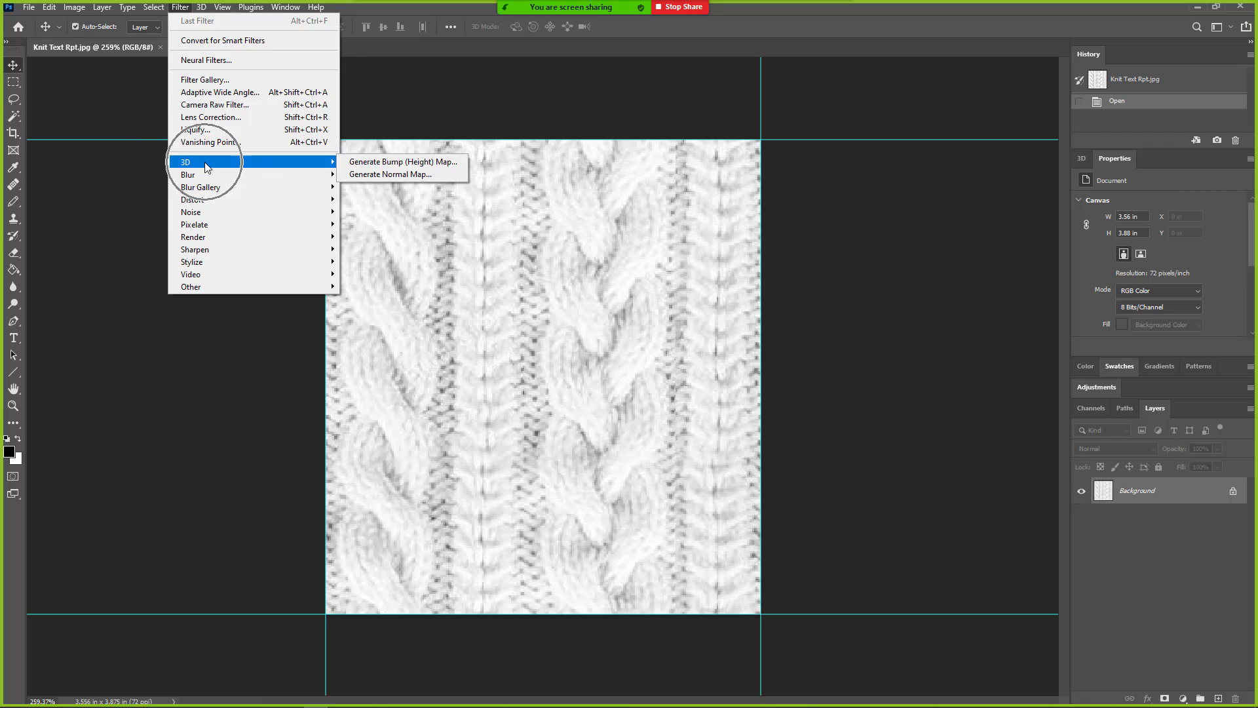
click(354, 174)
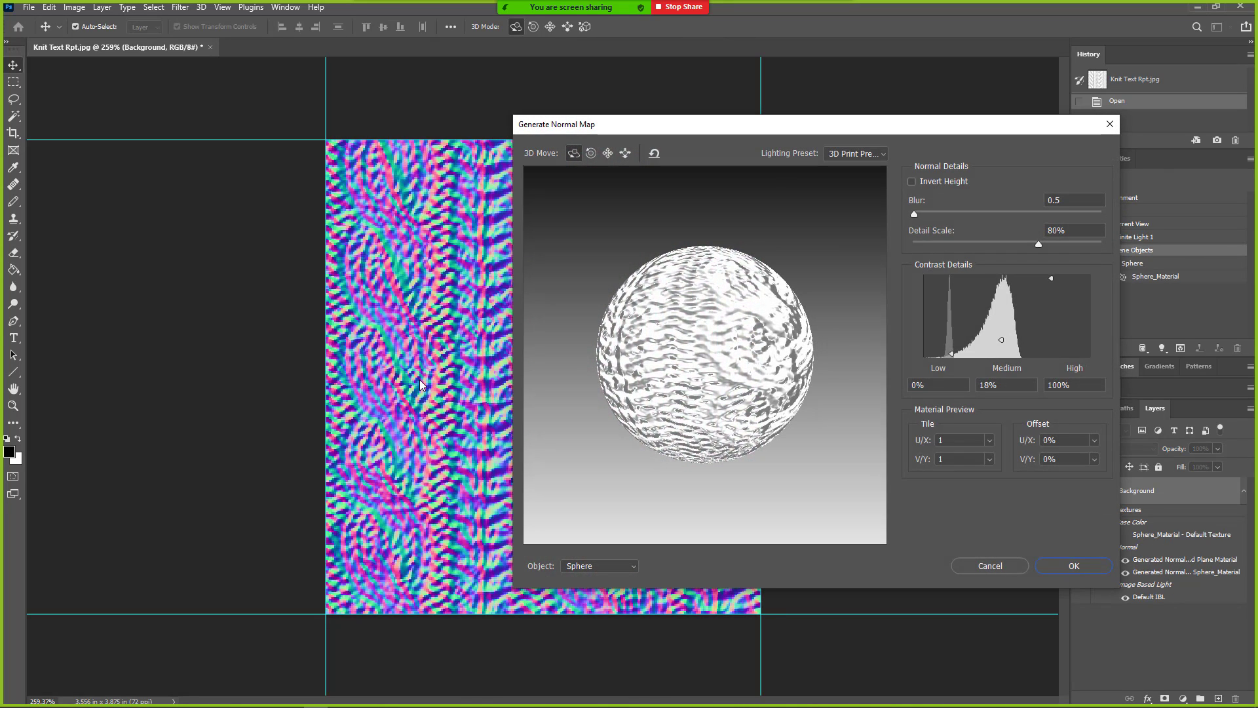
click(598, 566)
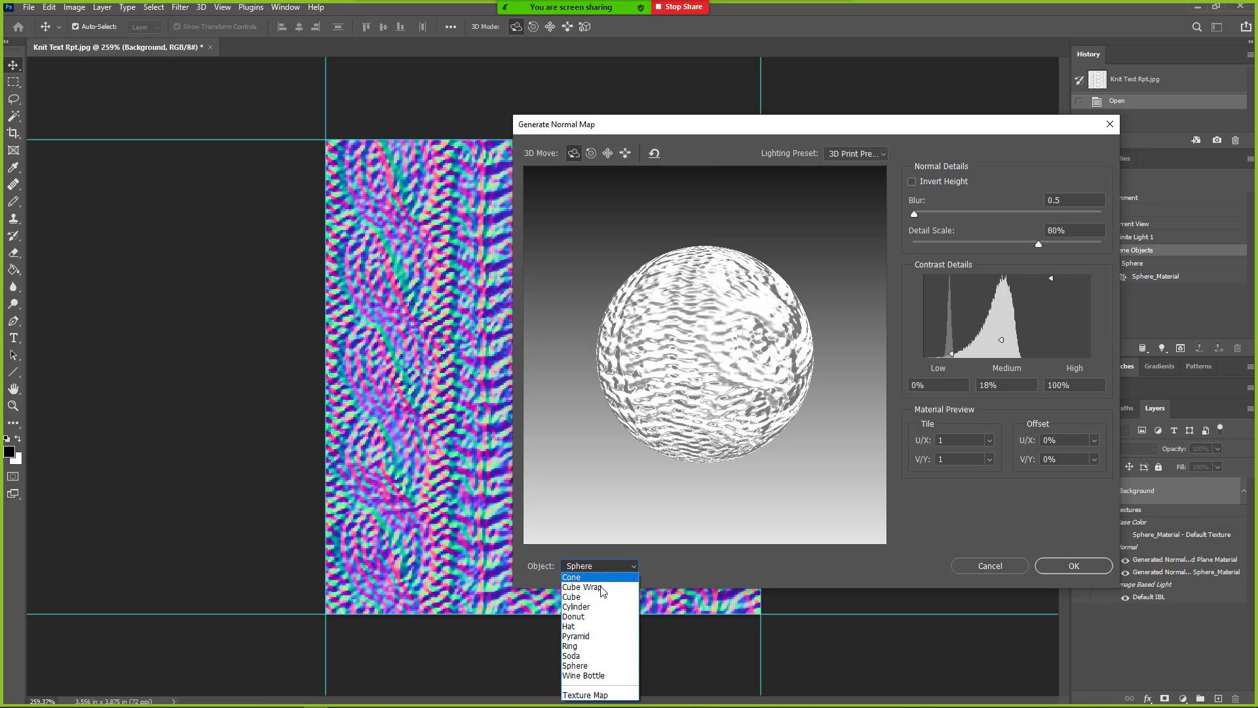
click(597, 597)
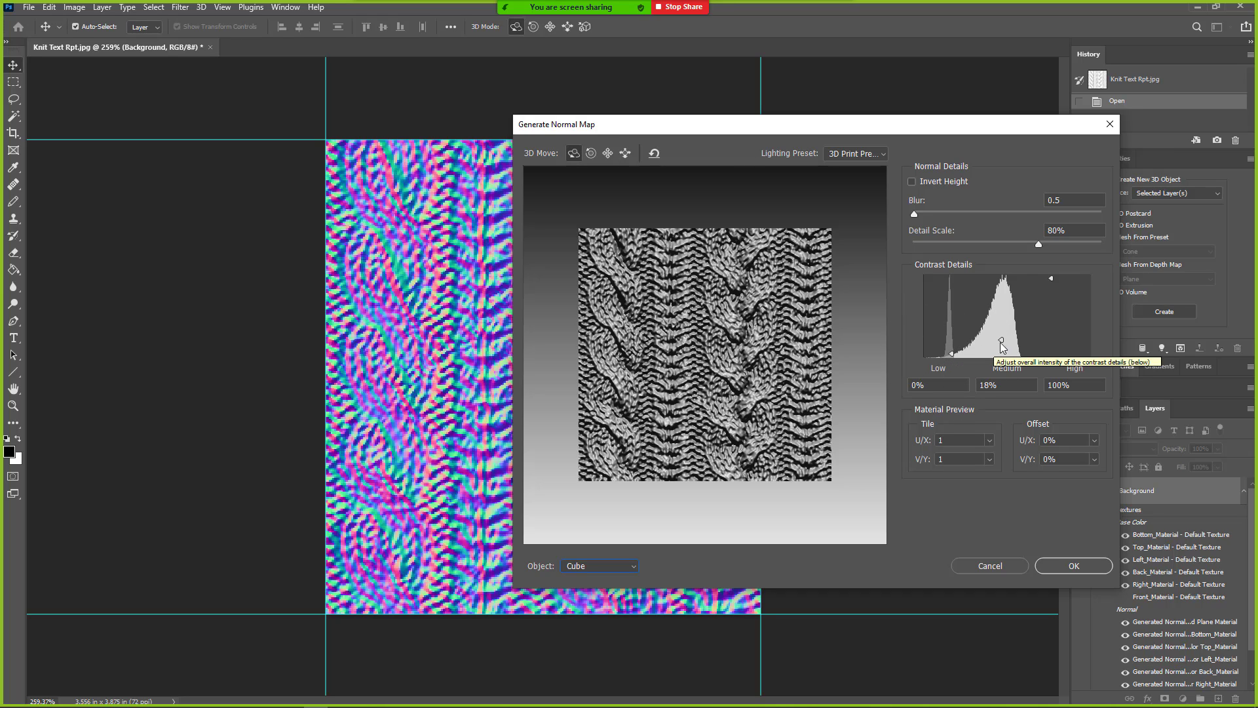
Set the medium contrast detail to 50% and apply the normal map to the knit texture
drag(1001, 342, 1004, 316)
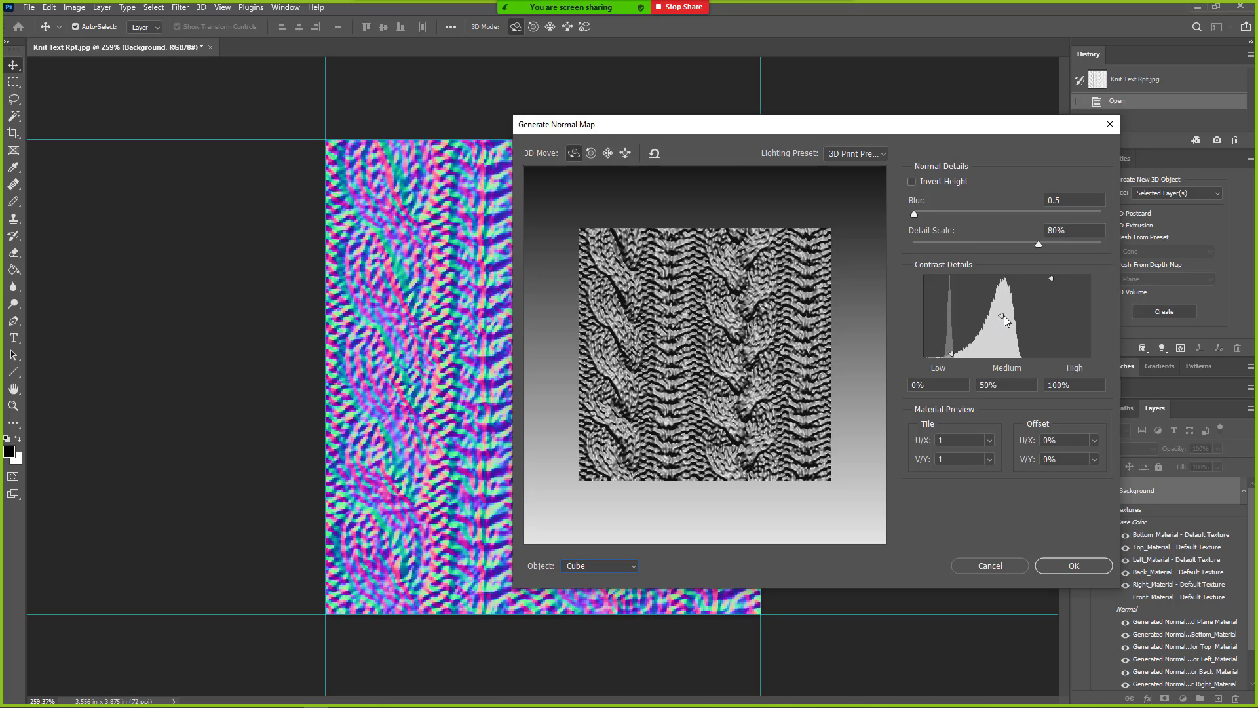
double_click(998, 386)
click(1076, 563)
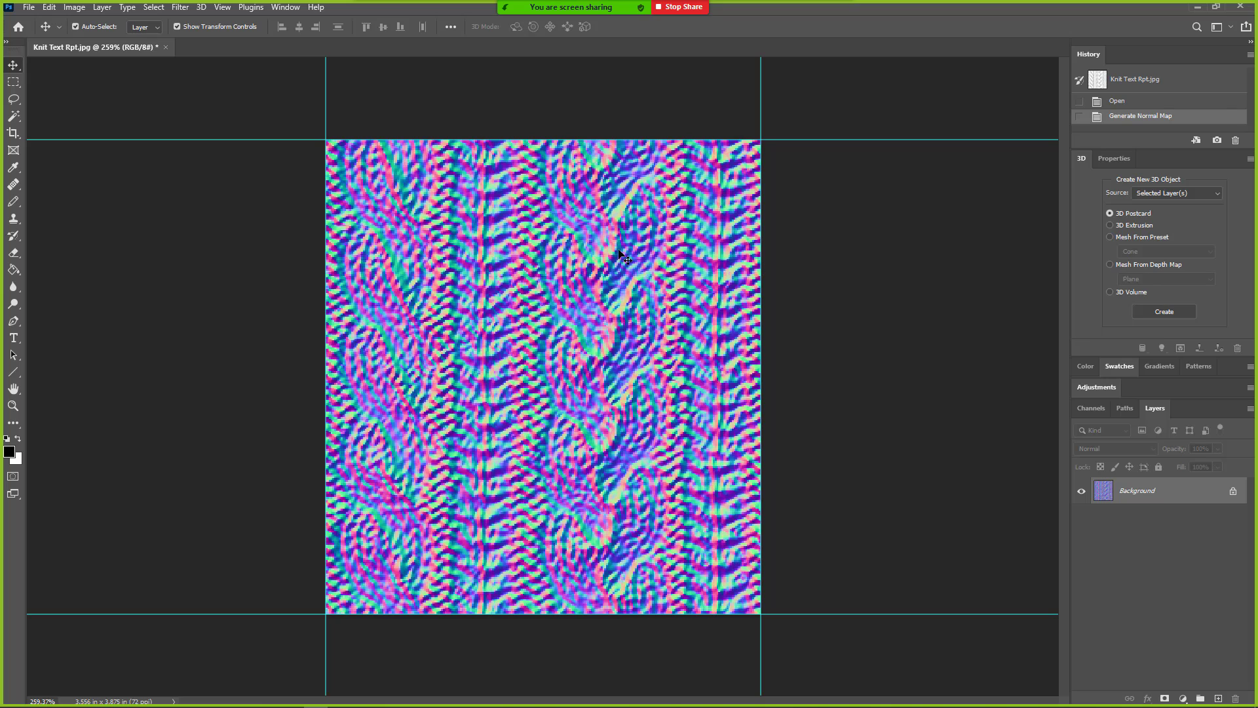
Save the normal map as the JPEG Knit Text Rpt Norm in the Knit folder, replacing the existing file, at Maximum quality 12
click(29, 7)
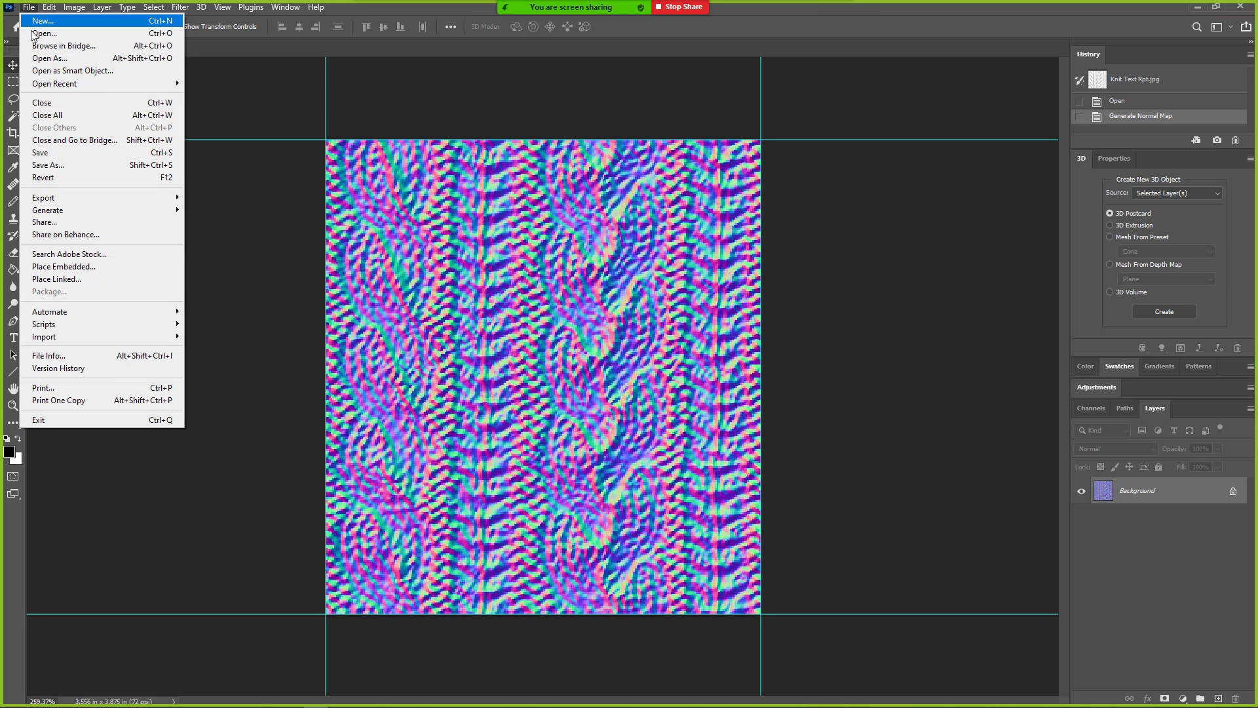
click(66, 164)
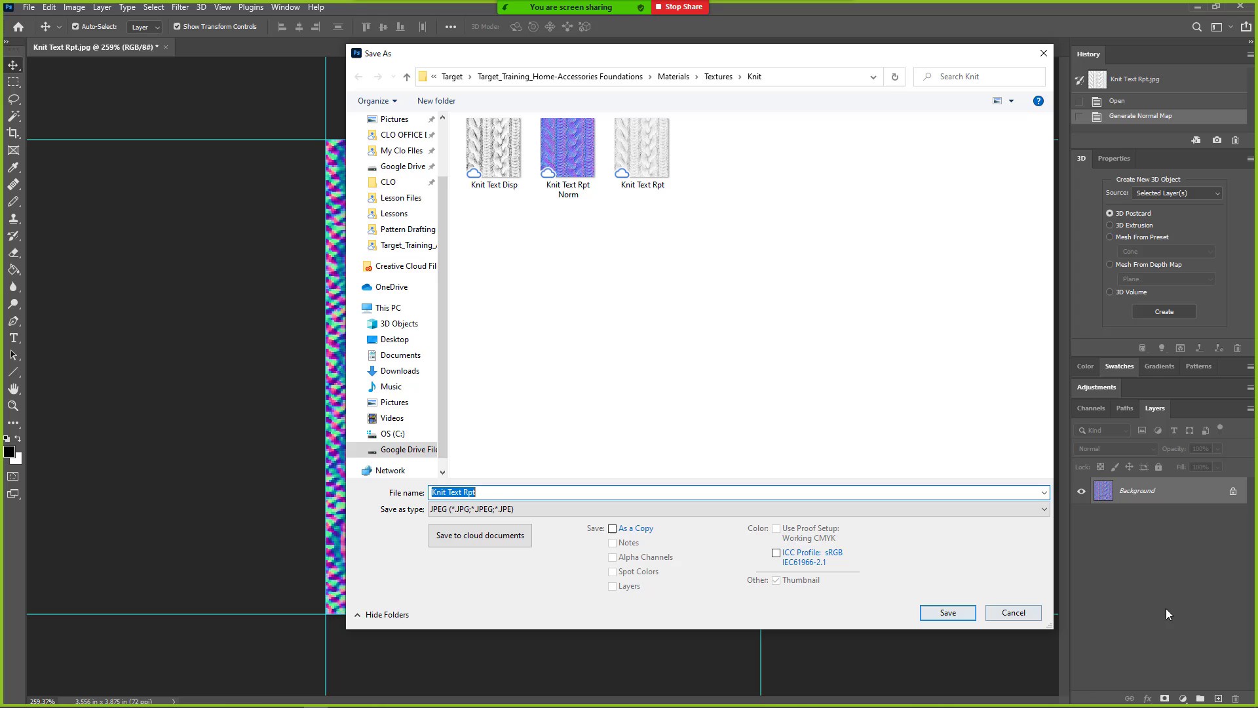
click(579, 172)
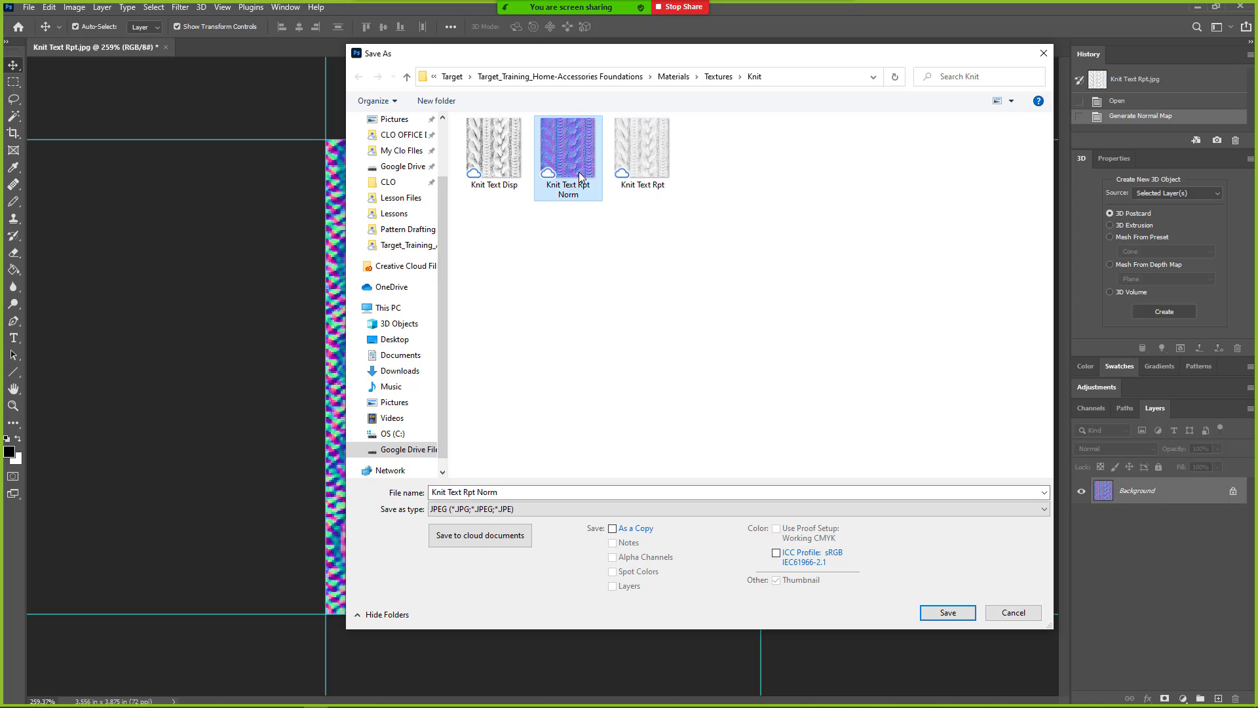
click(482, 492)
click(520, 491)
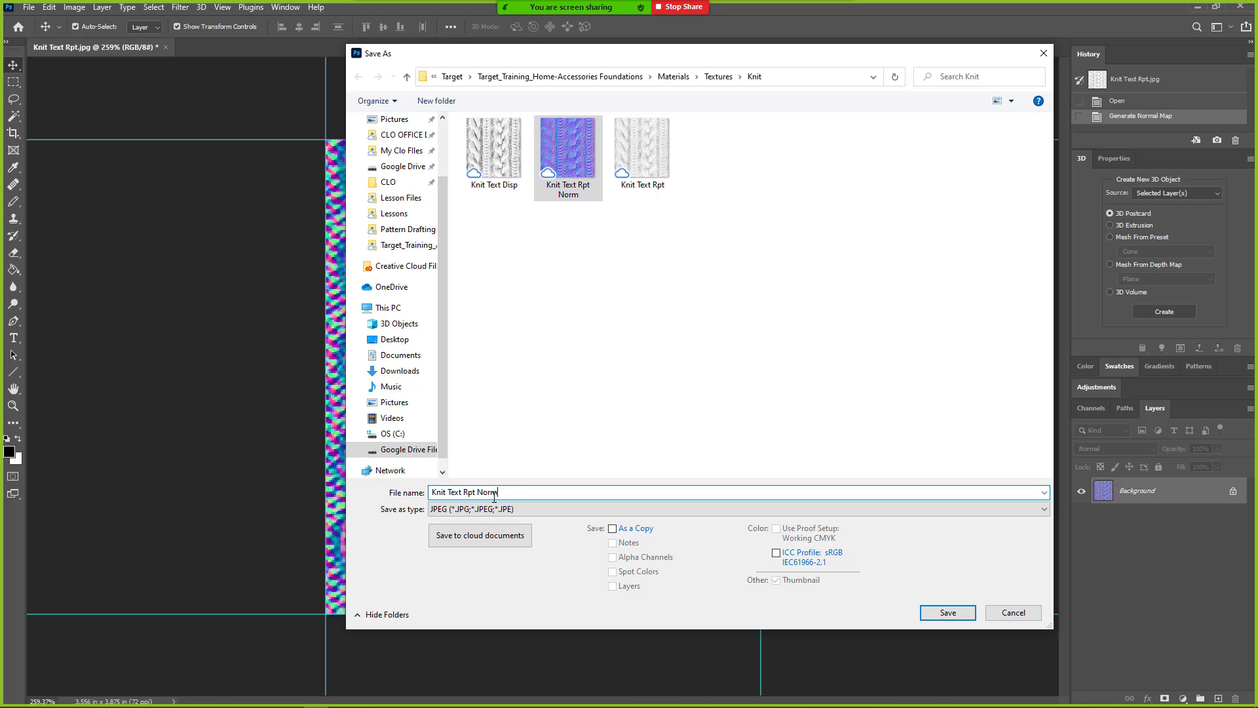
click(940, 622)
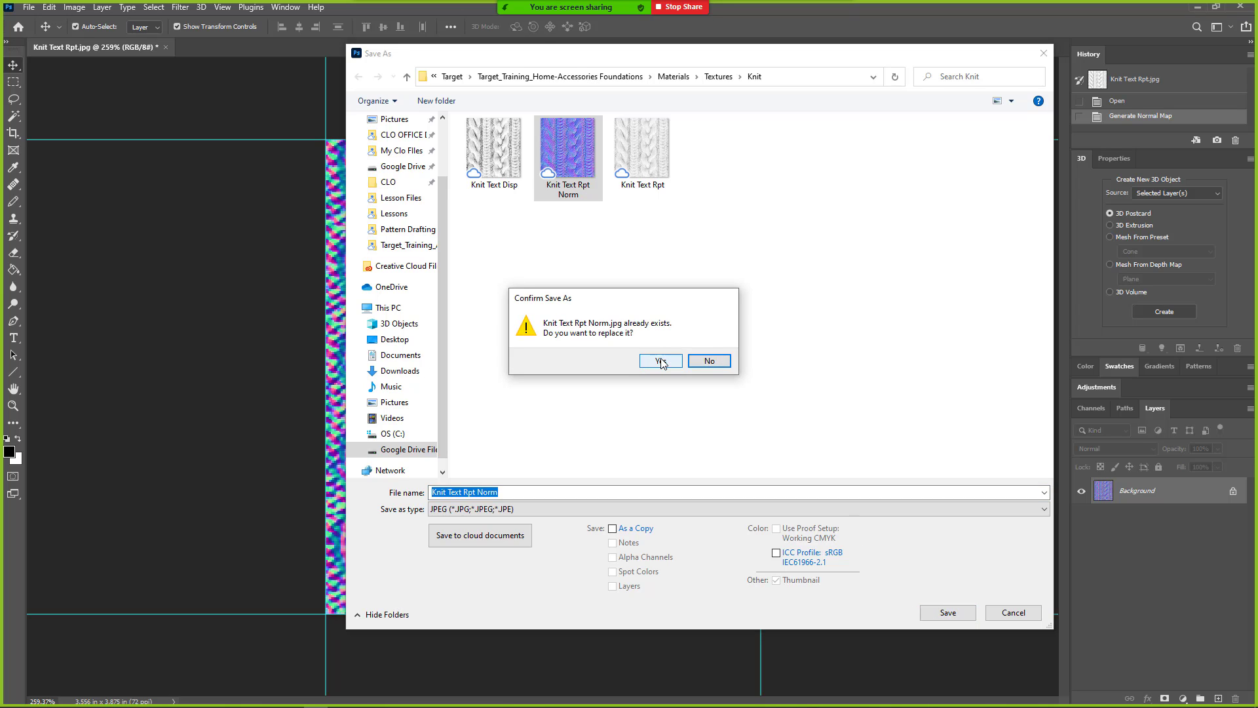
click(661, 361)
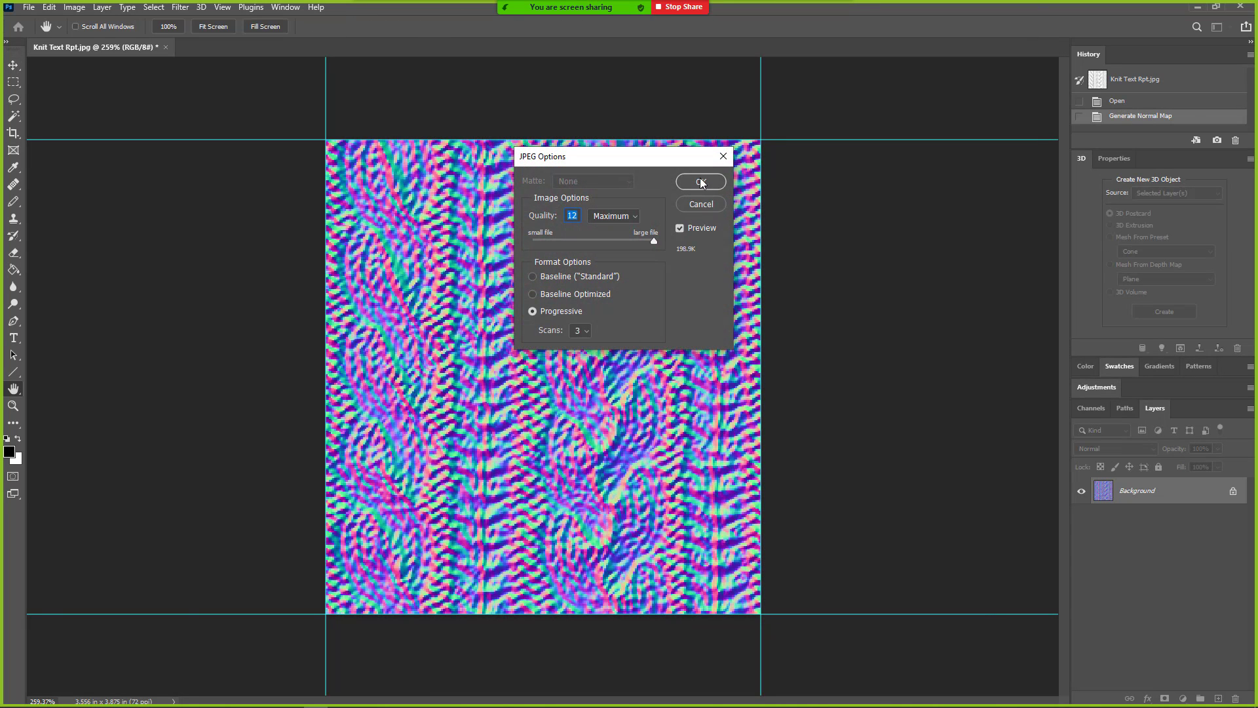
click(700, 180)
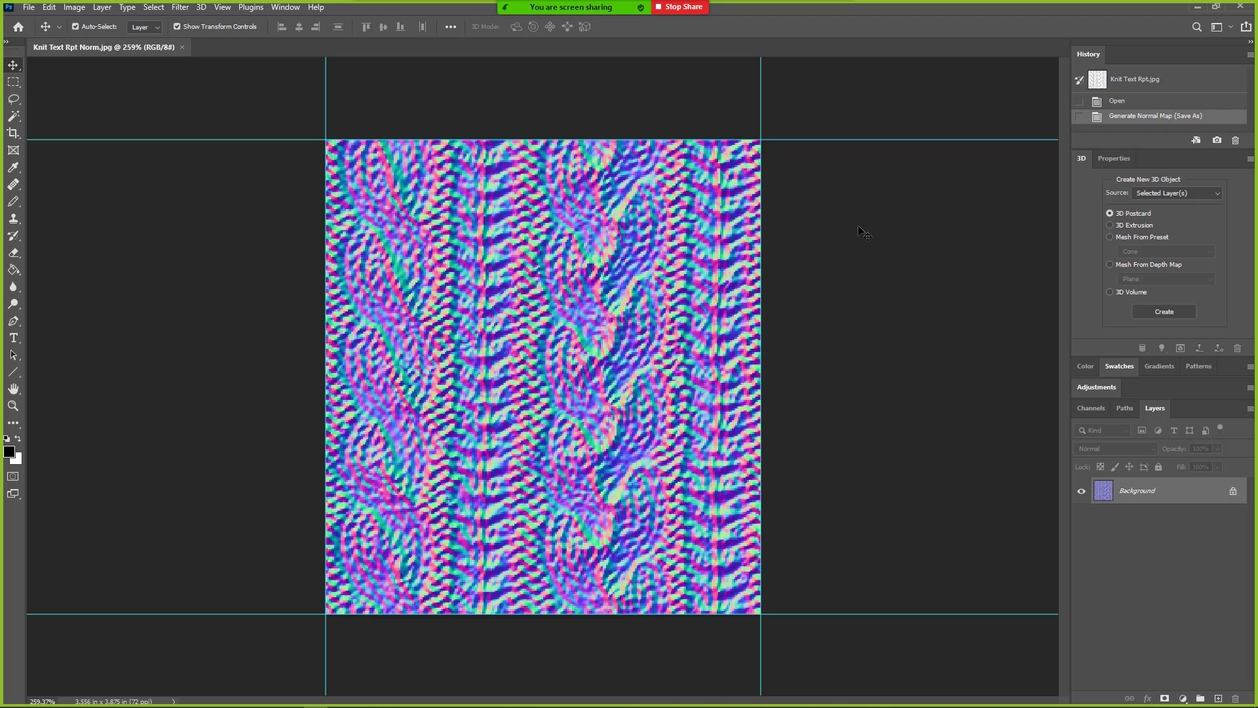
Restore the original knit image from the history and apply Levels with a raised black point, midtones at 0.61 and white input at 248
click(1174, 84)
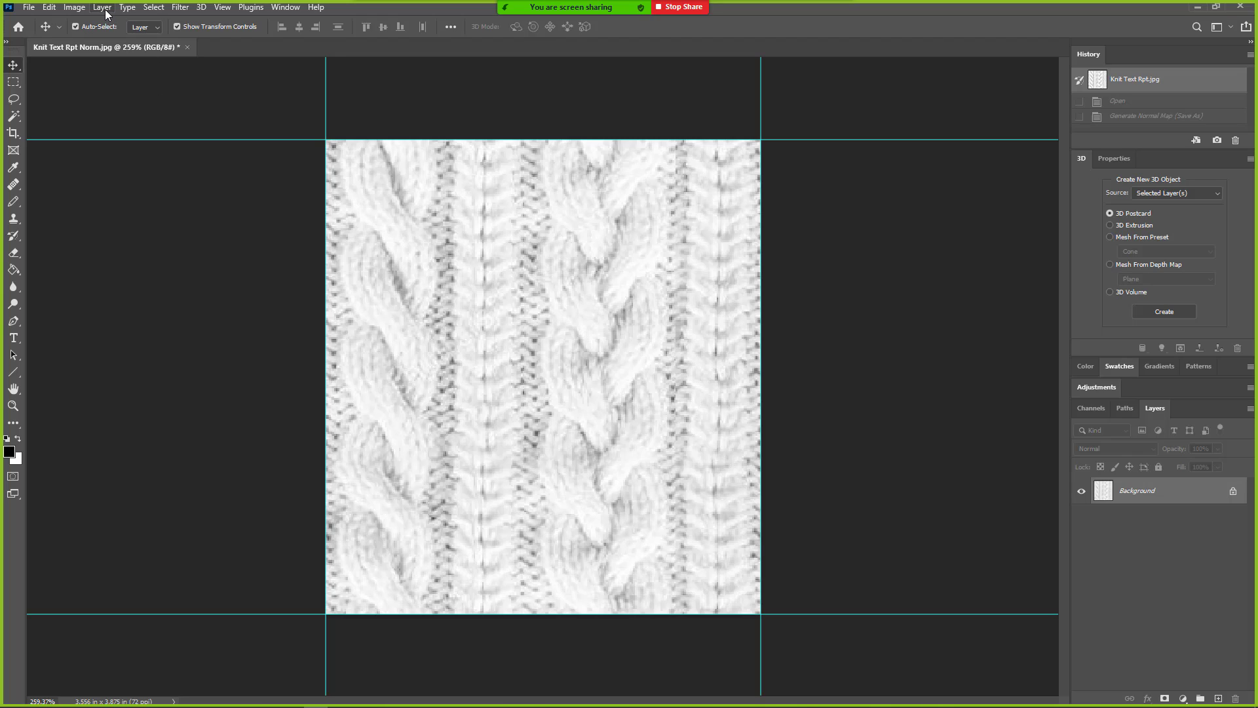
click(75, 8)
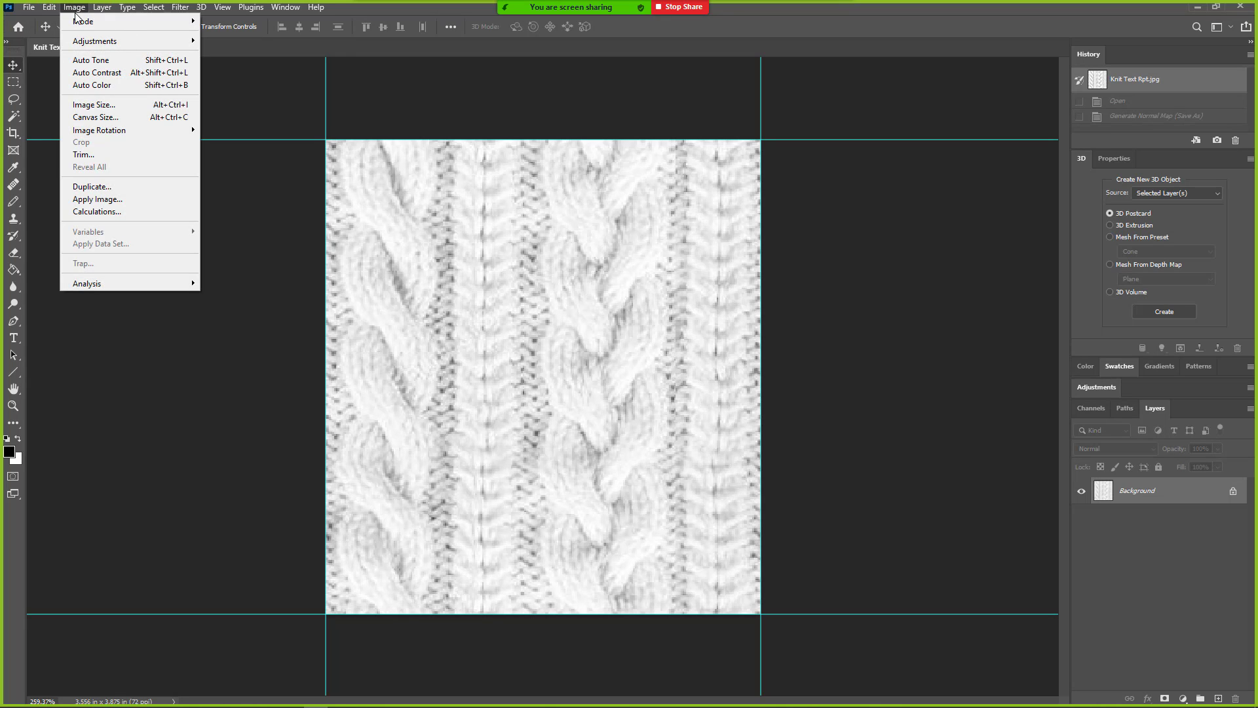
mouse_move(83, 47)
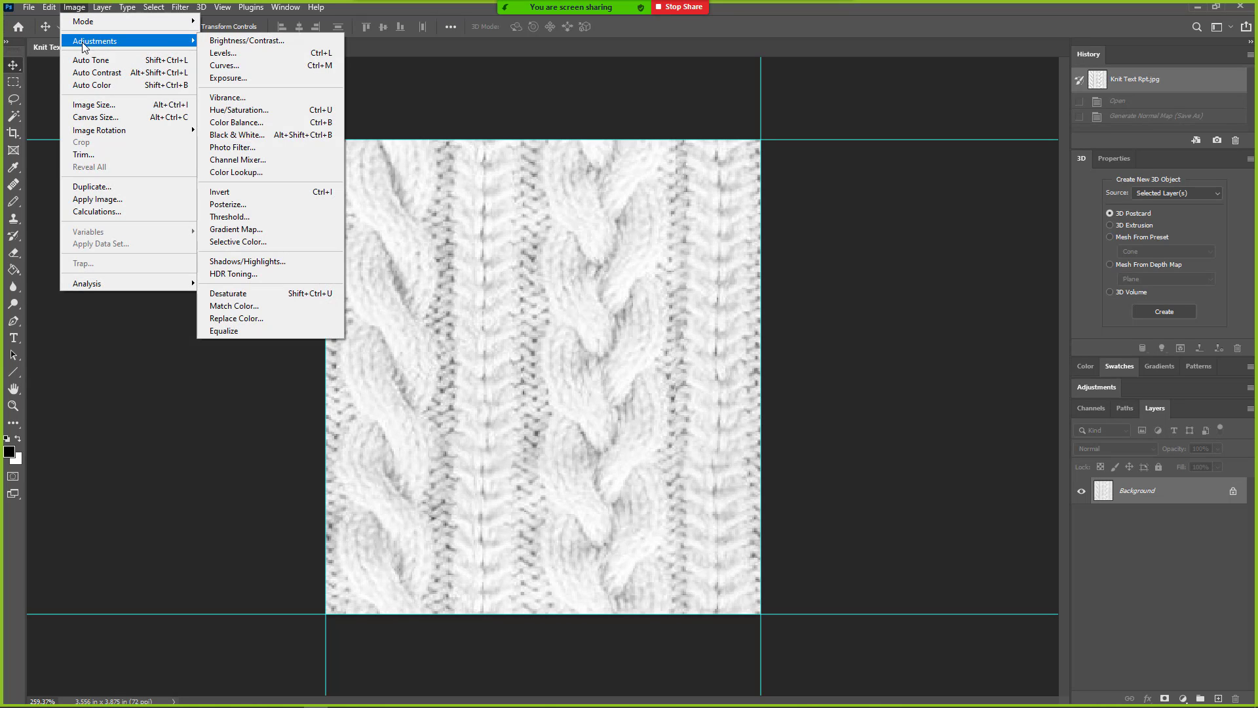
click(220, 55)
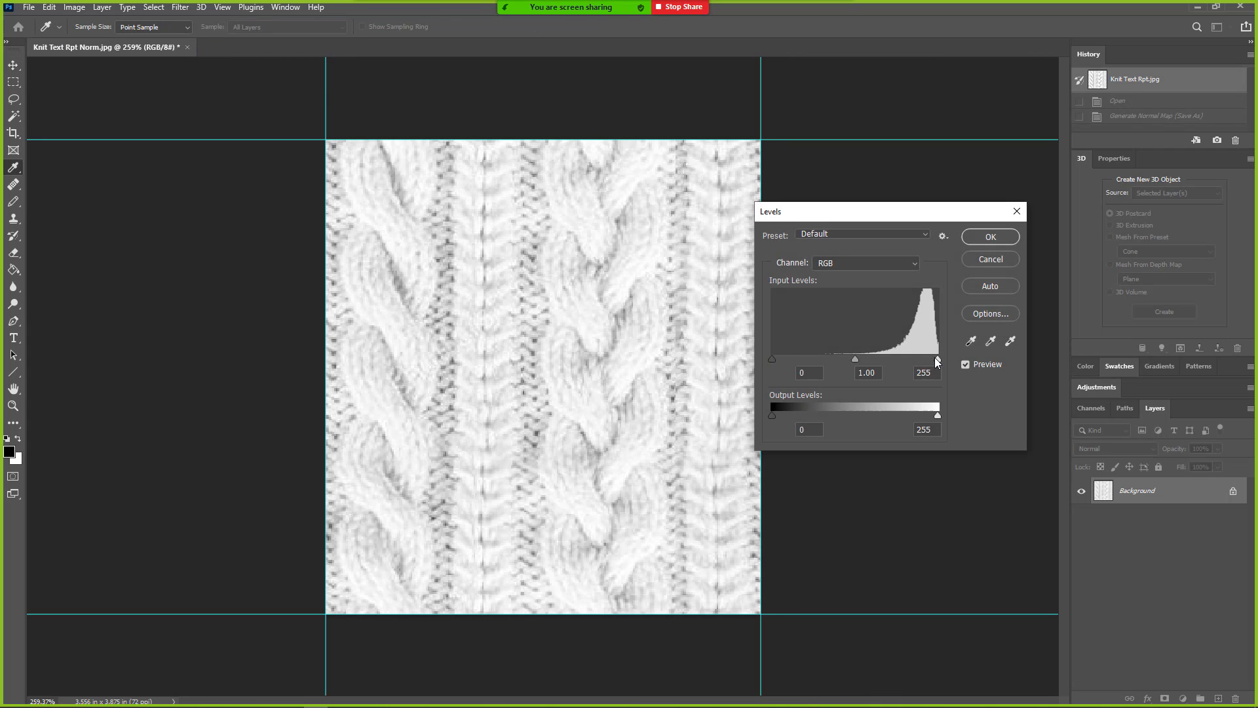
mouse_move(772, 359)
mouse_down()
mouse_move(931, 361)
mouse_move(899, 363)
mouse_up()
key(Tab)
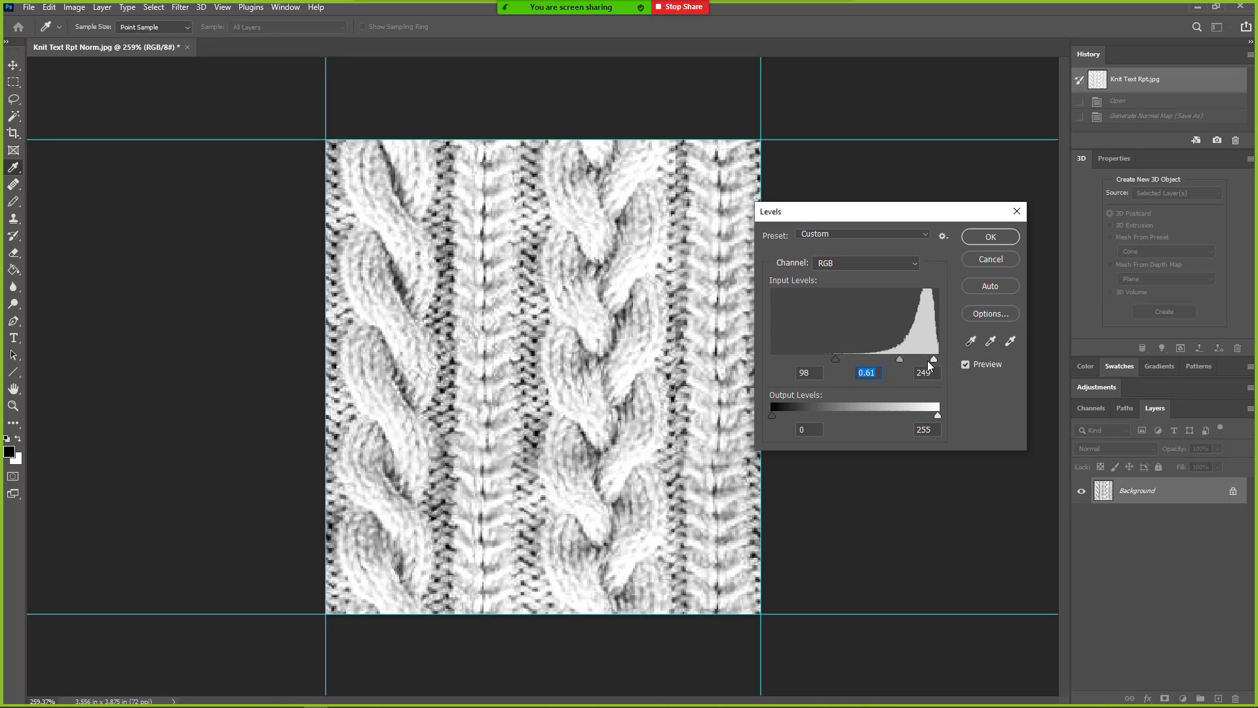
click(933, 360)
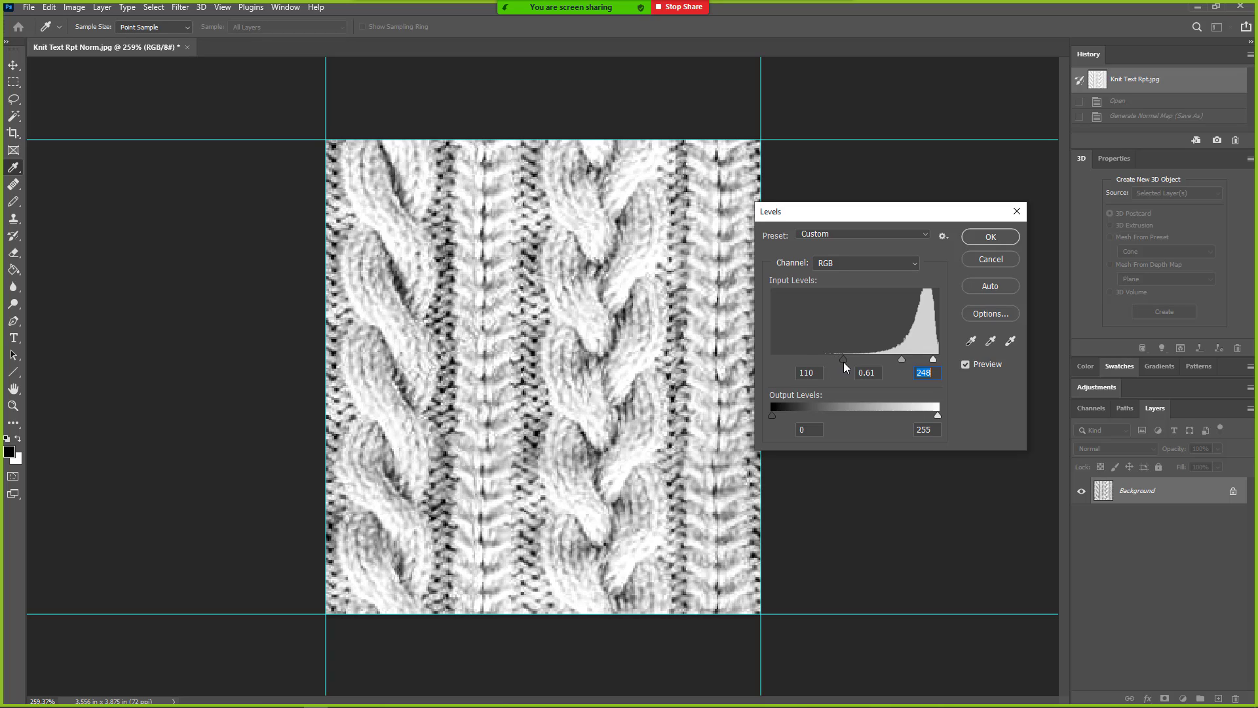
drag(847, 362, 839, 363)
click(991, 236)
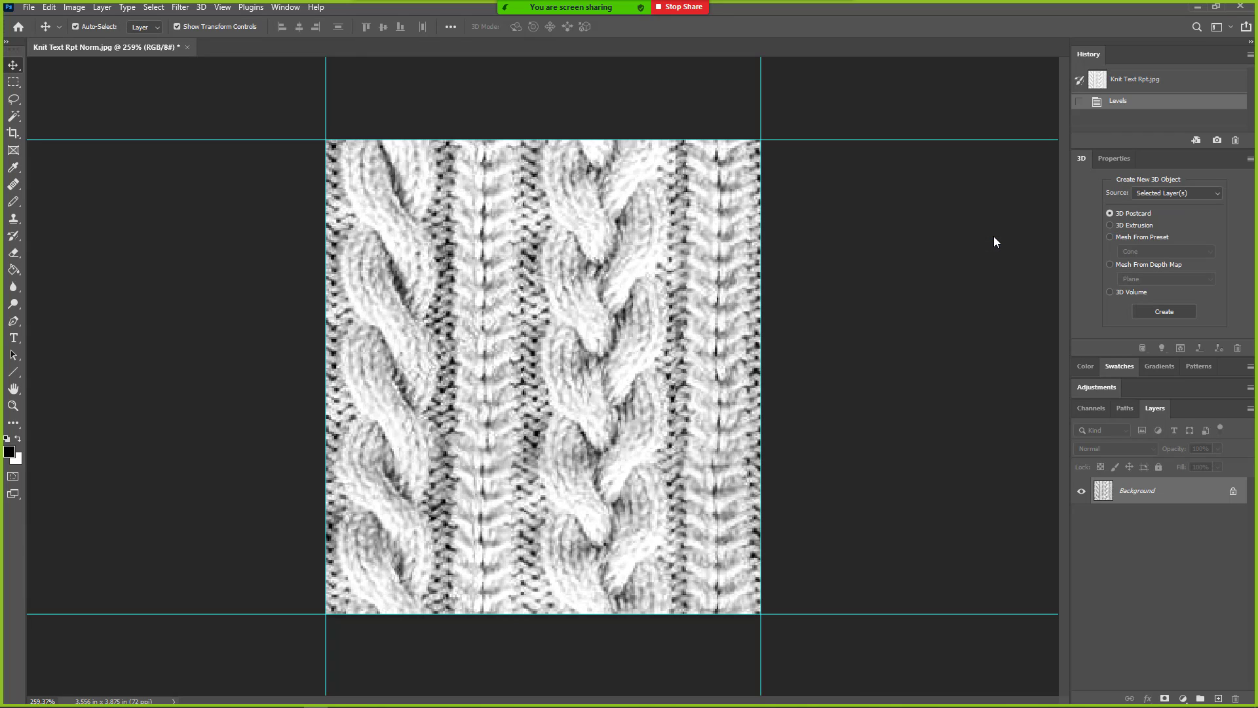
Save the high-contrast knit image as the JPEG Knit Text Disp in the Knit folder, replacing the existing file
click(29, 8)
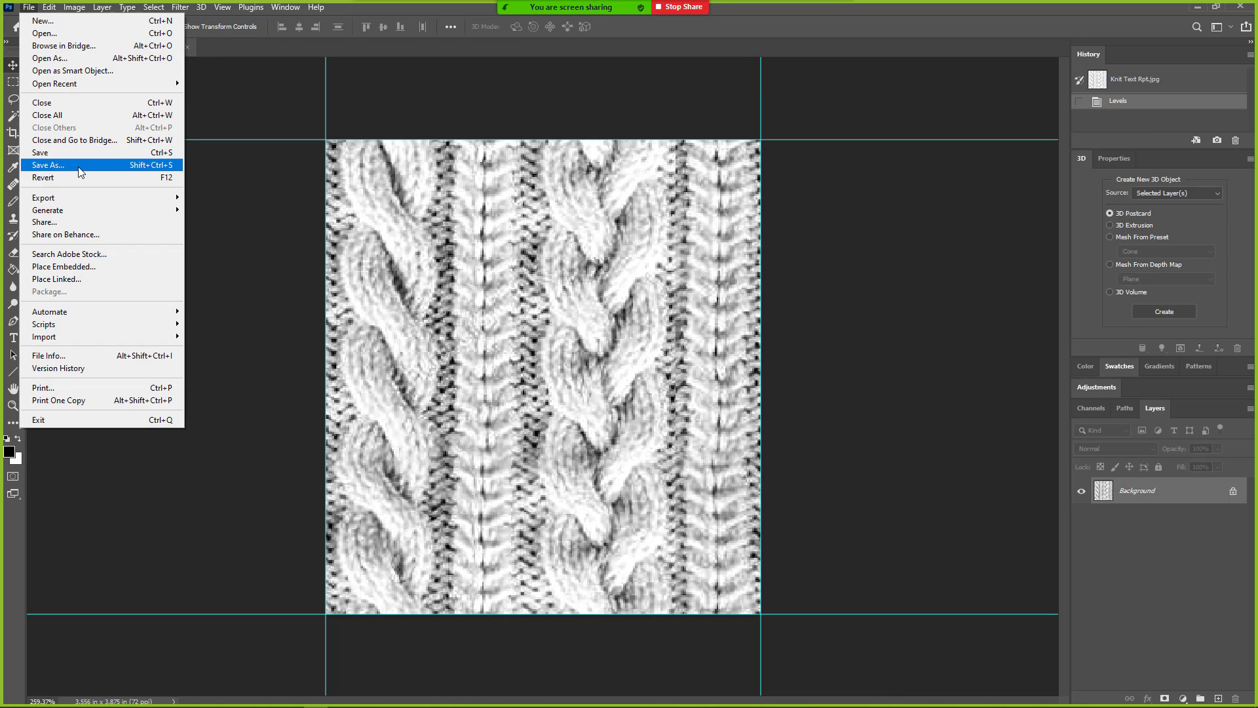
click(78, 166)
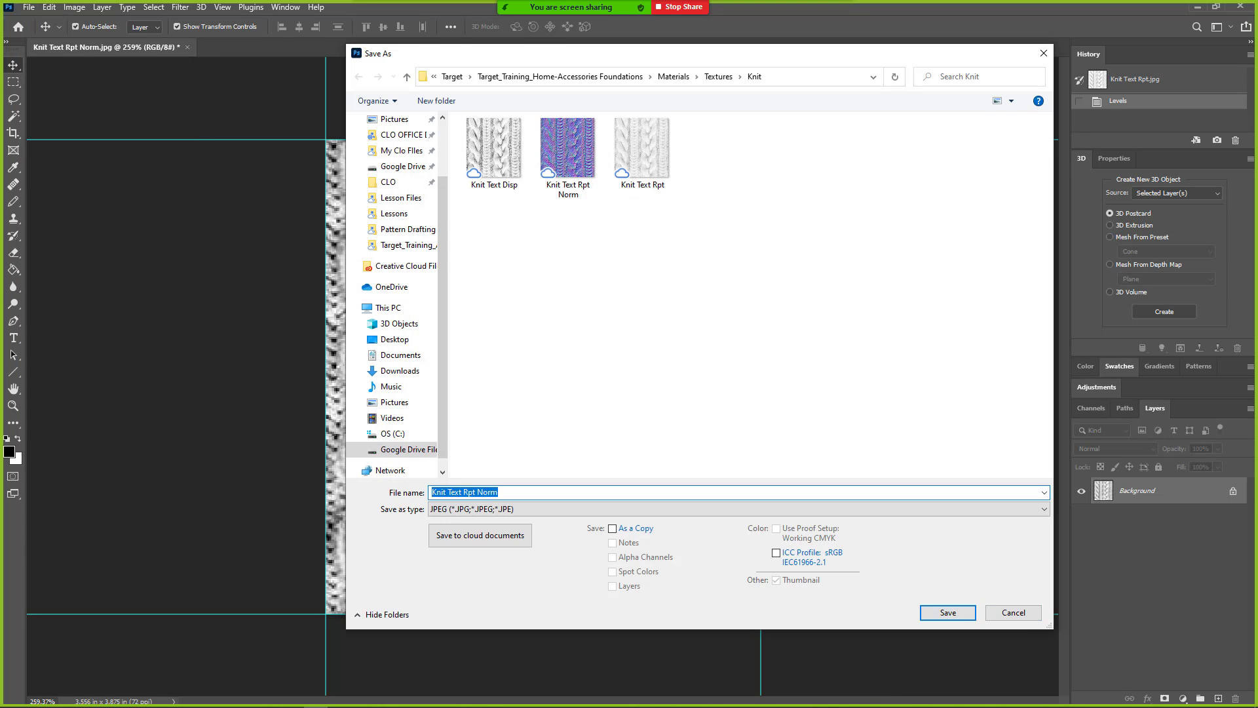
click(496, 193)
click(499, 169)
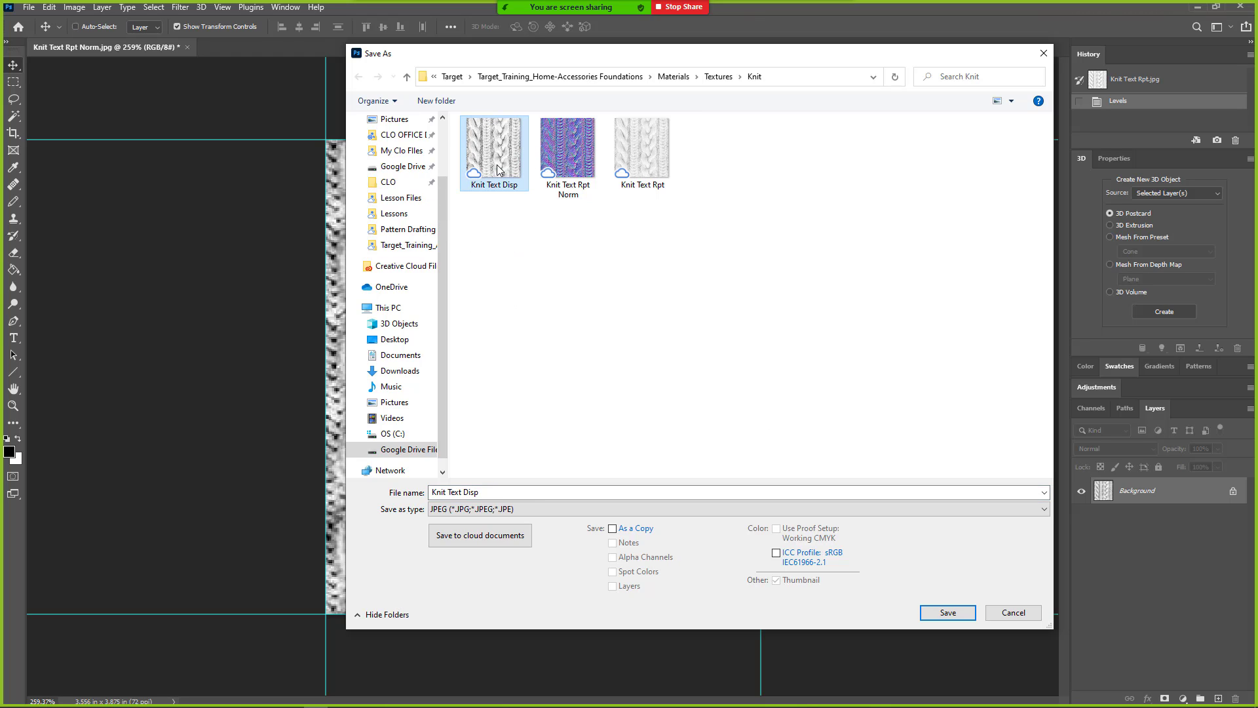
key(ctrl)
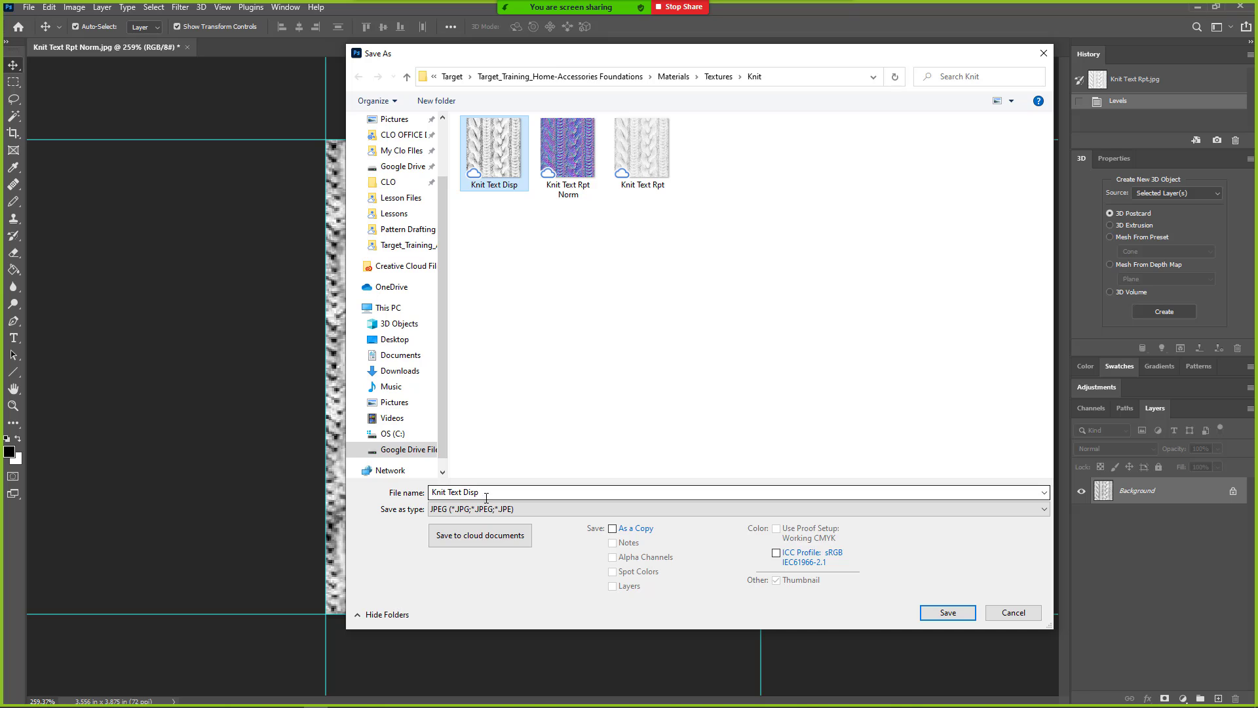
click(949, 613)
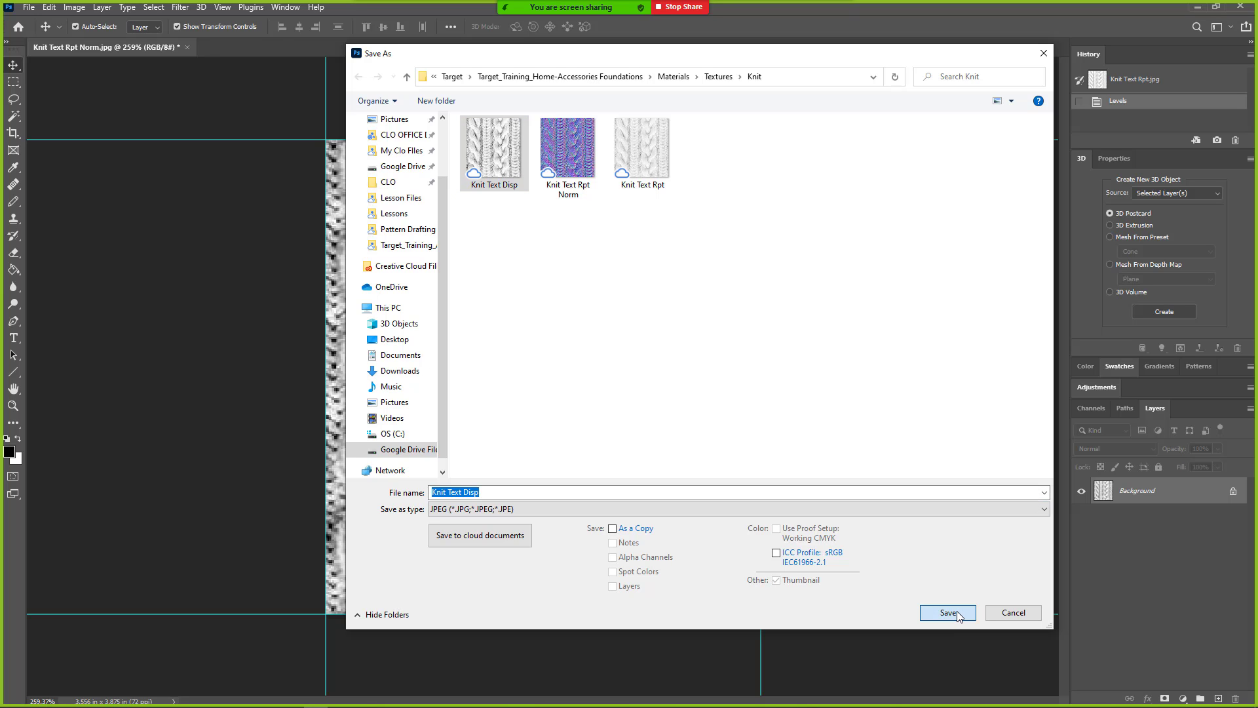
click(654, 362)
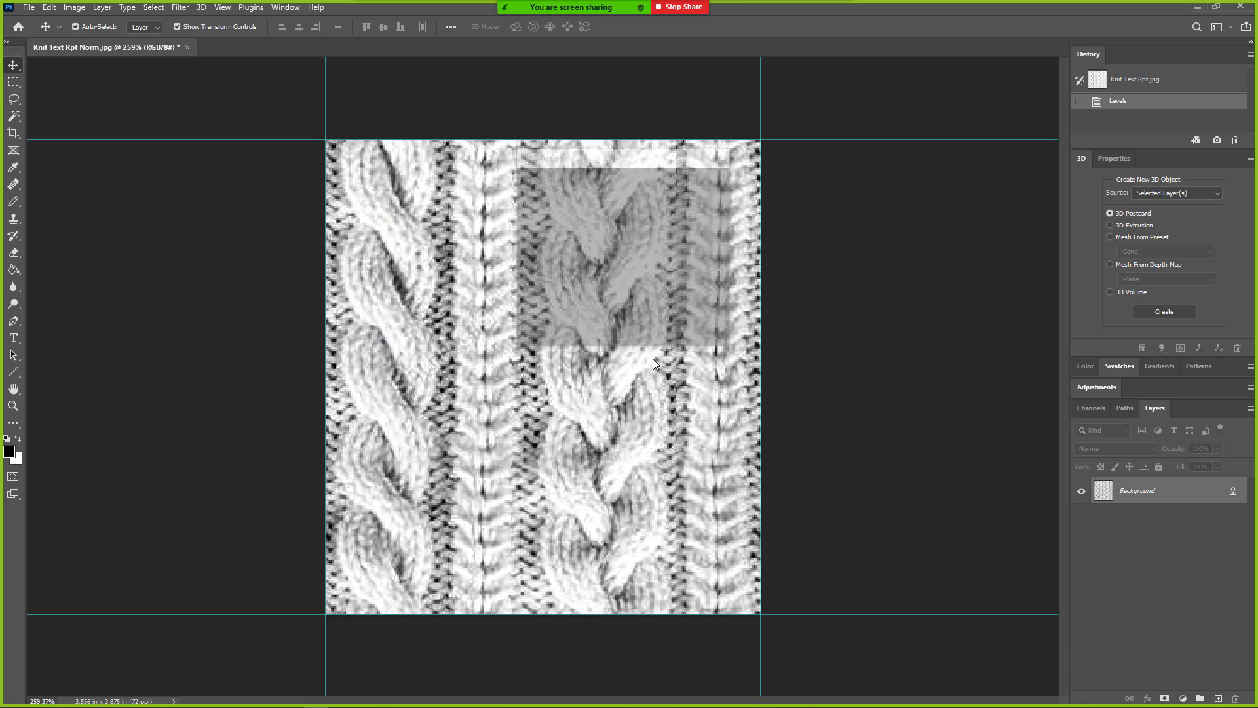
click(698, 181)
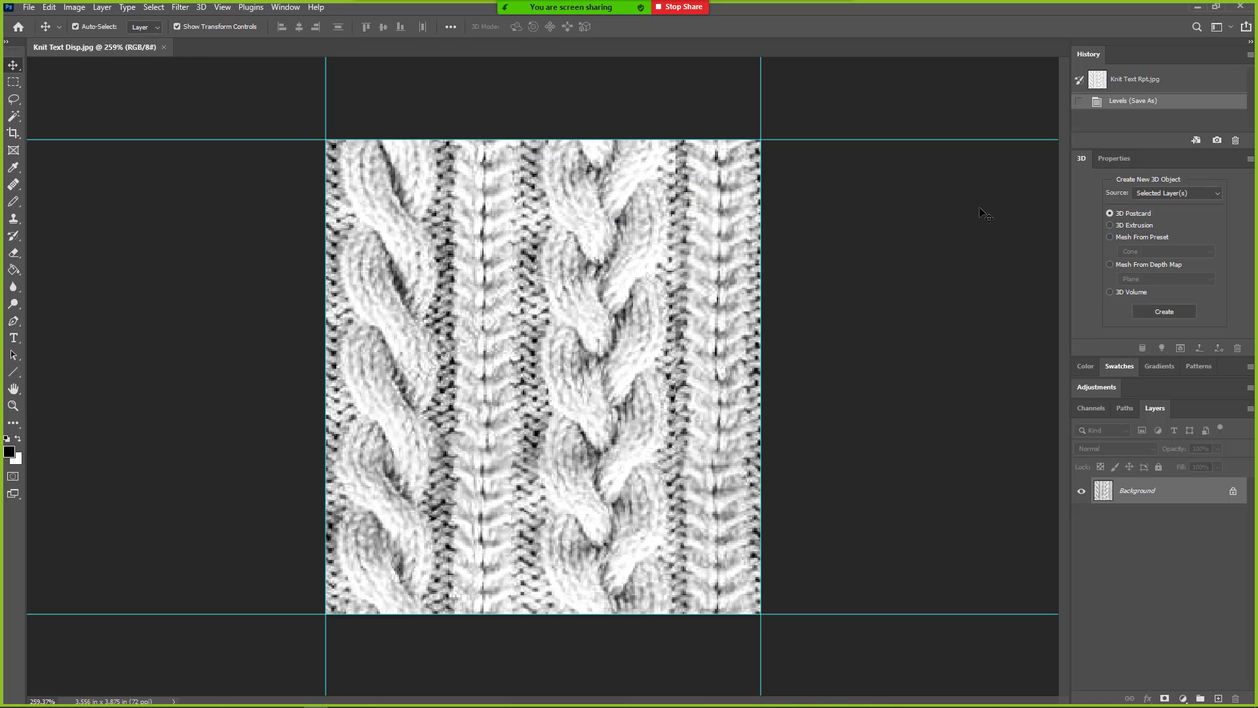
Compare the original knit image with the Levels-adjusted version in the history, finishing on the adjusted version
key(ctrl)
click(1146, 77)
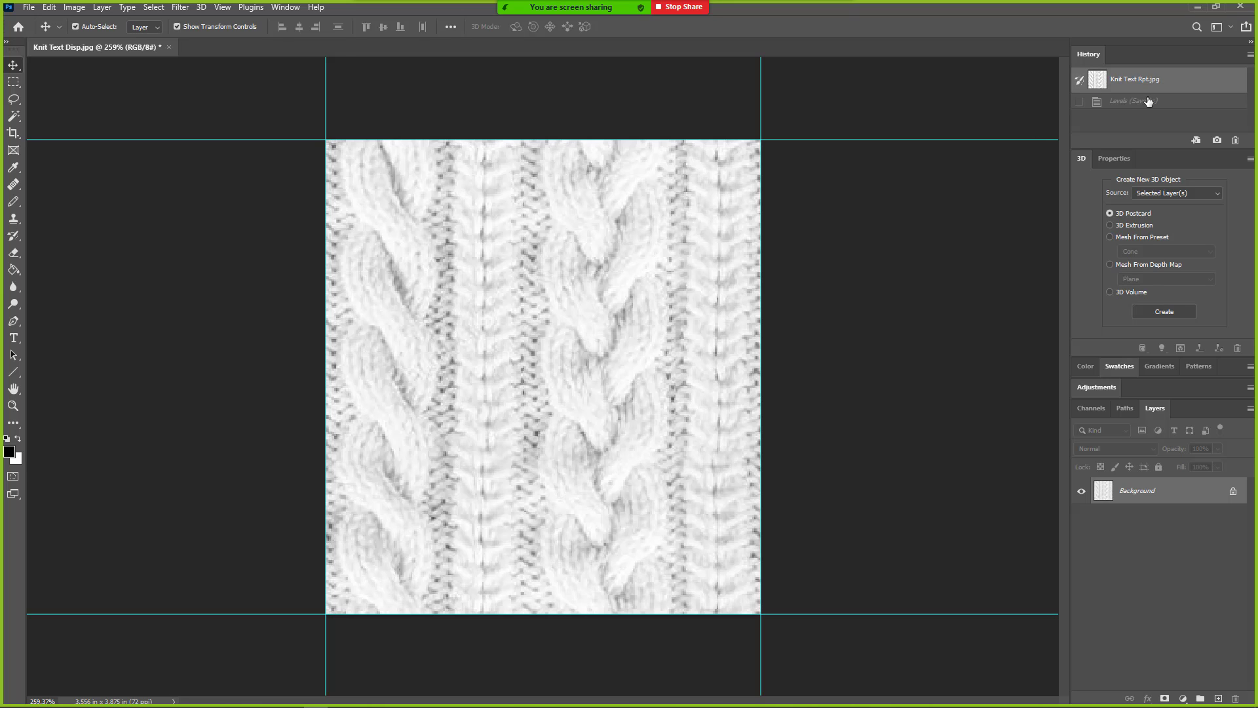
click(1149, 102)
click(1157, 81)
click(1159, 102)
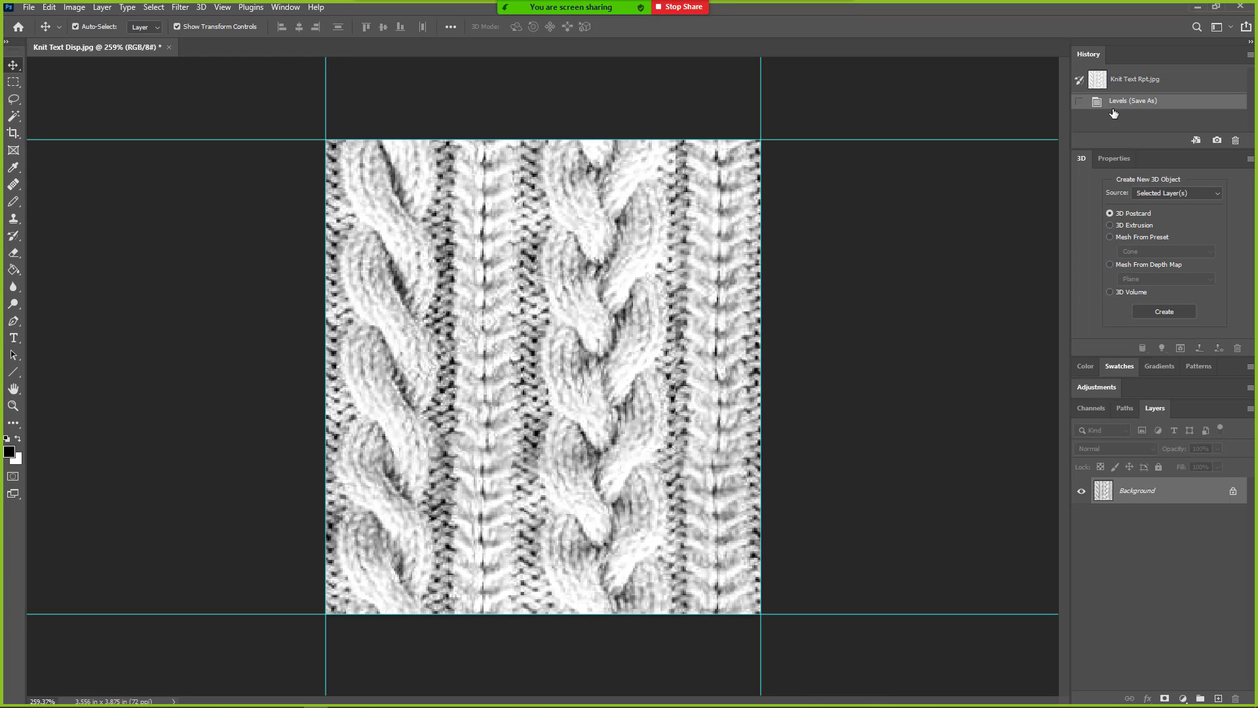
Switch from Photoshop to the Knit Cap project in CLO
click(1197, 12)
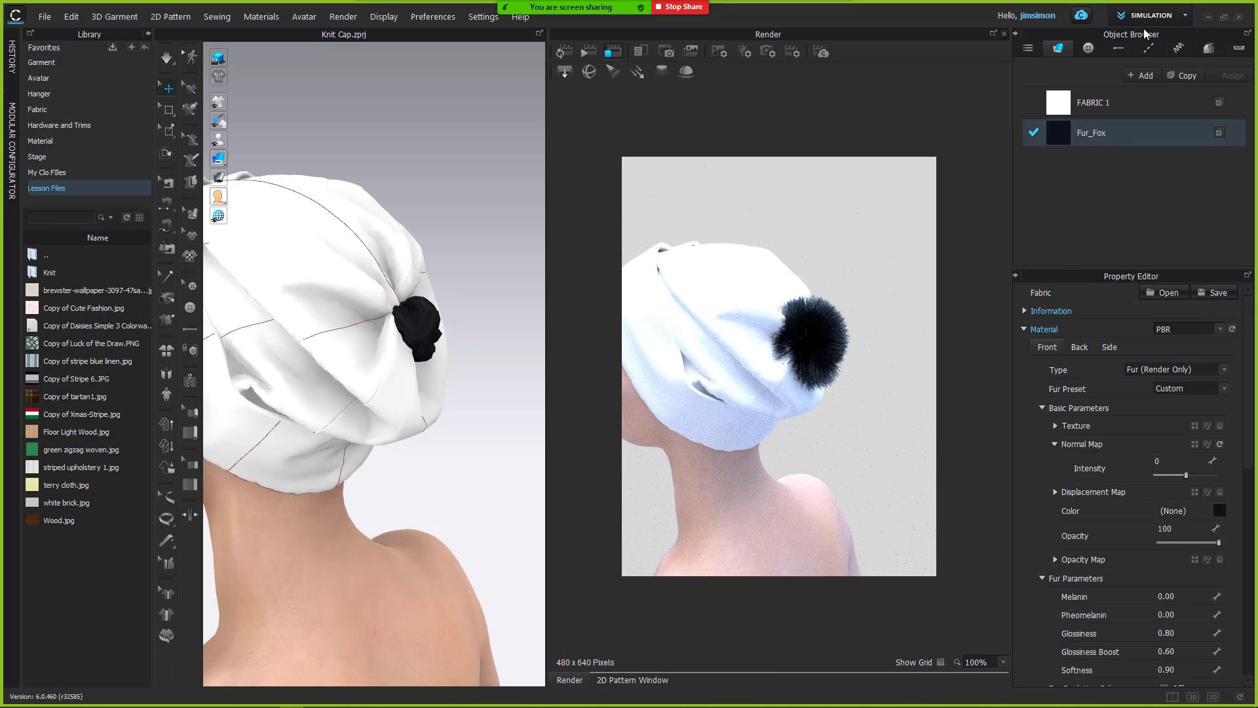
Open the Knit folder in the library and set FABRIC 1's physical property preset to Knit_Terry
right_drag(442, 381, 406, 388)
scroll(406, 388, up, 3)
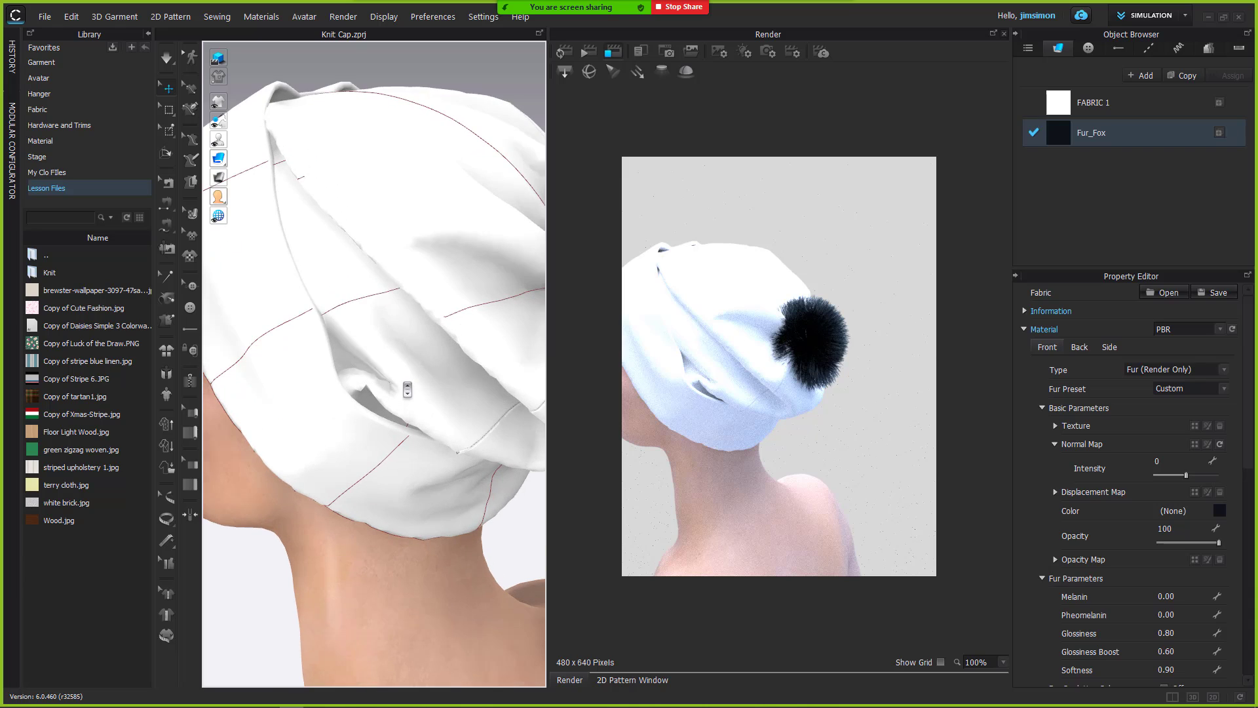
double_click(32, 272)
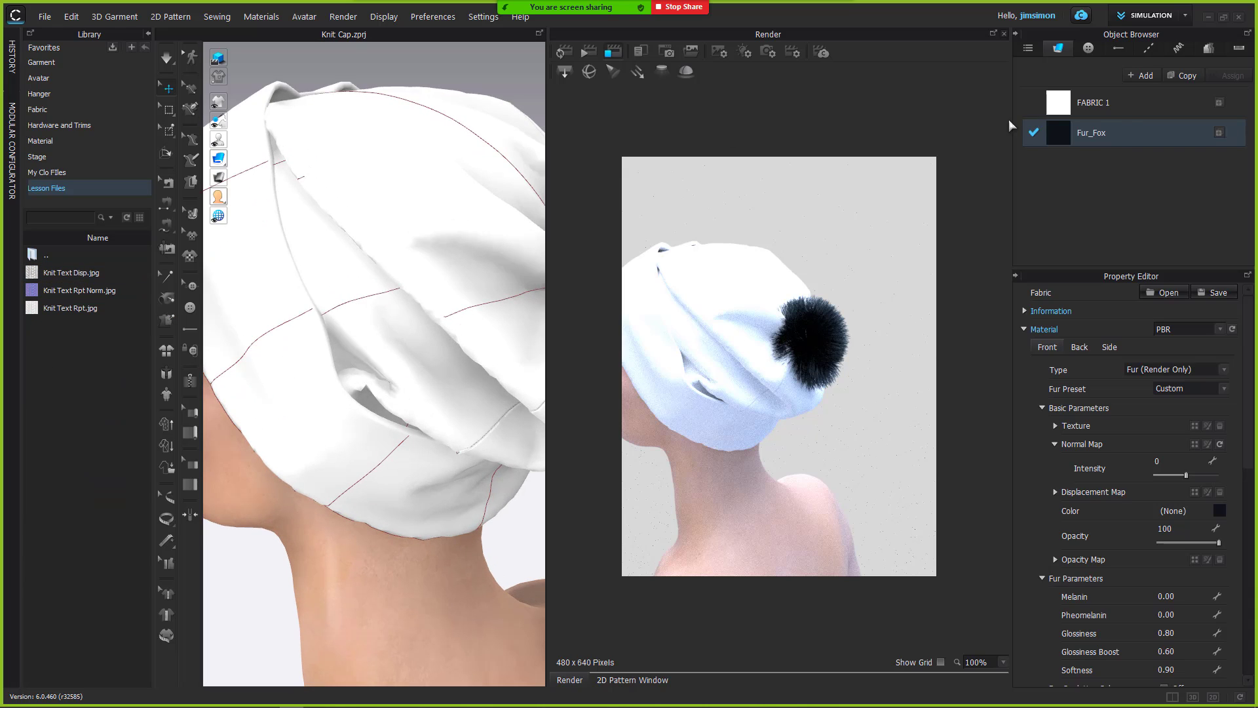
click(1136, 106)
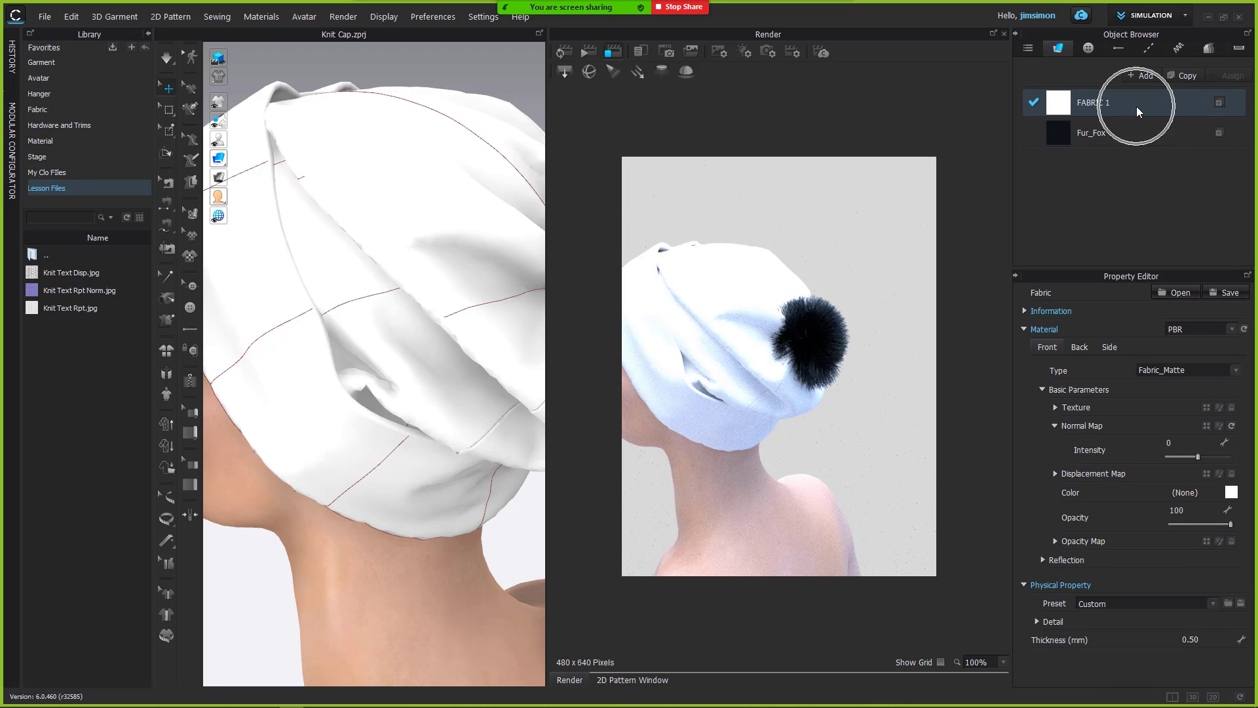
click(1111, 608)
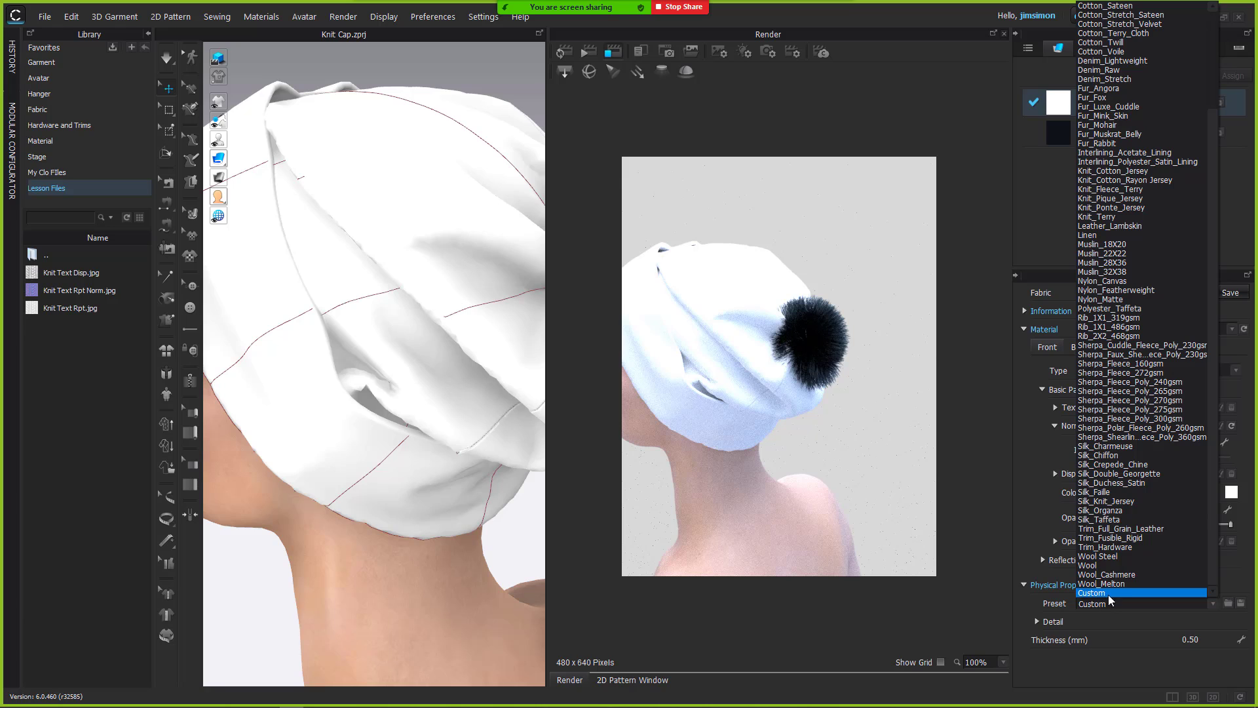
click(1123, 217)
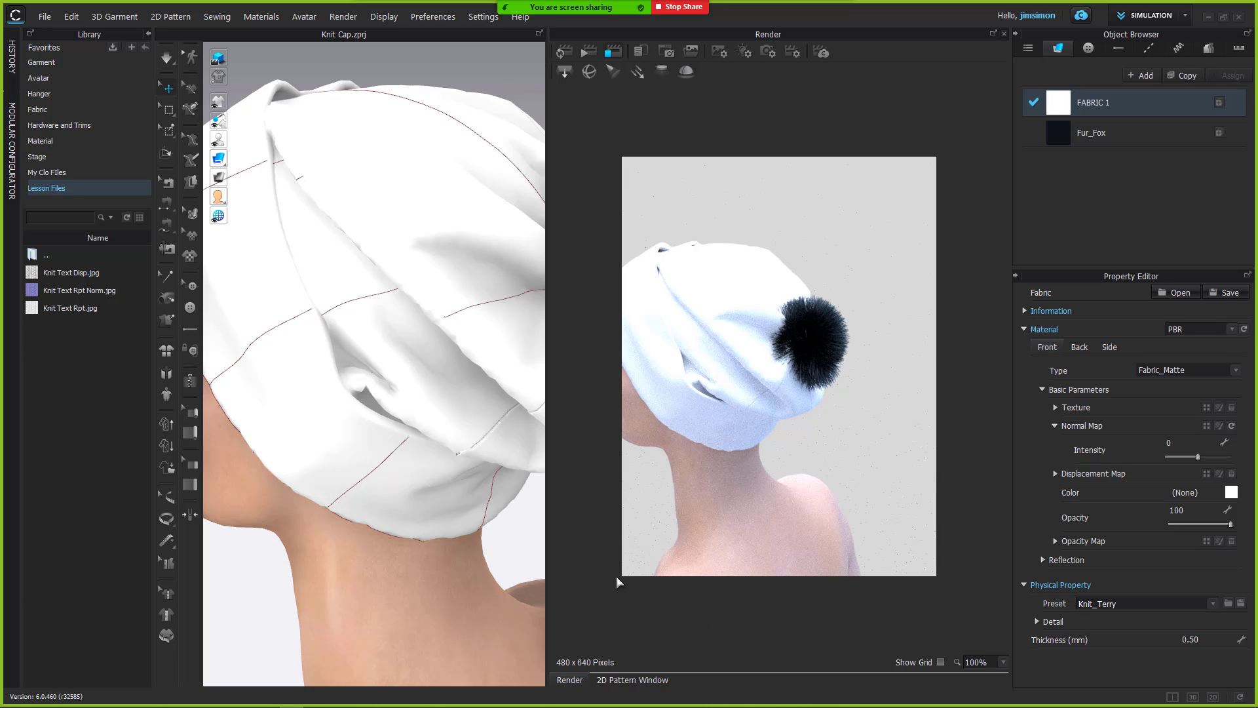
Display the 2D patterns and select the main cap pattern piece to show its properties
click(607, 683)
scroll(745, 481, down, 5)
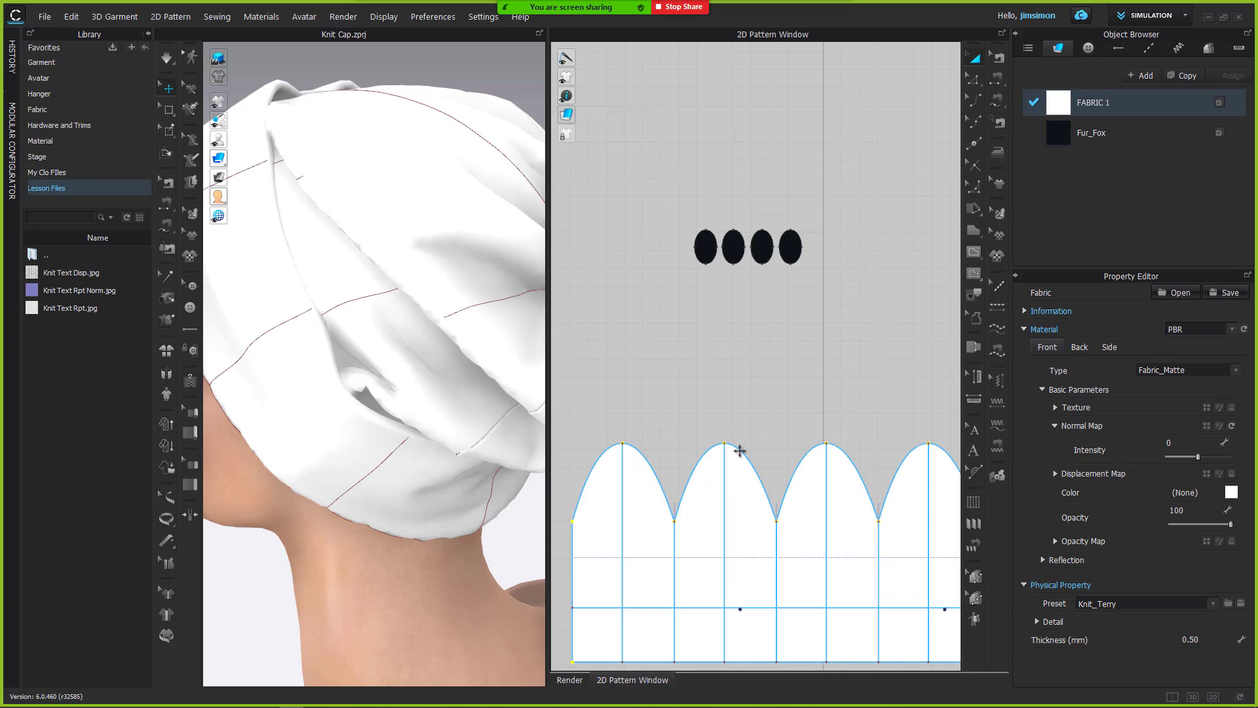
click(791, 339)
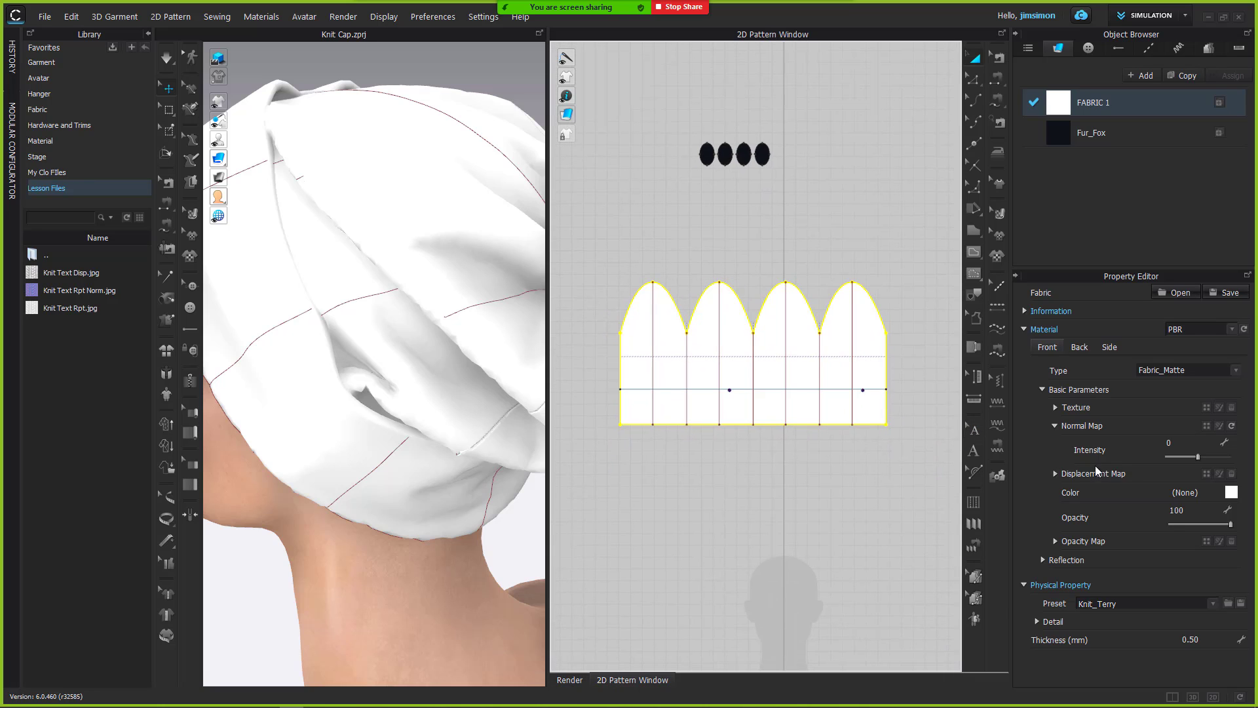
double_click(1193, 105)
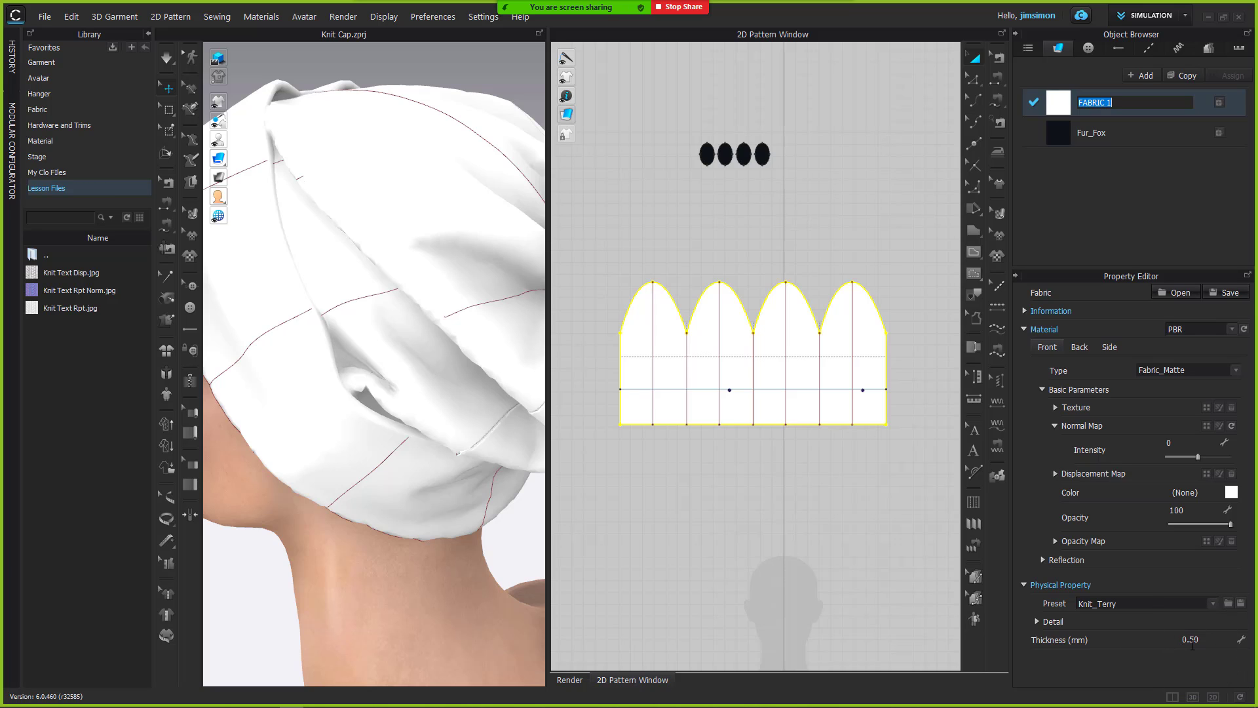
click(873, 333)
scroll(1108, 626, down, 2)
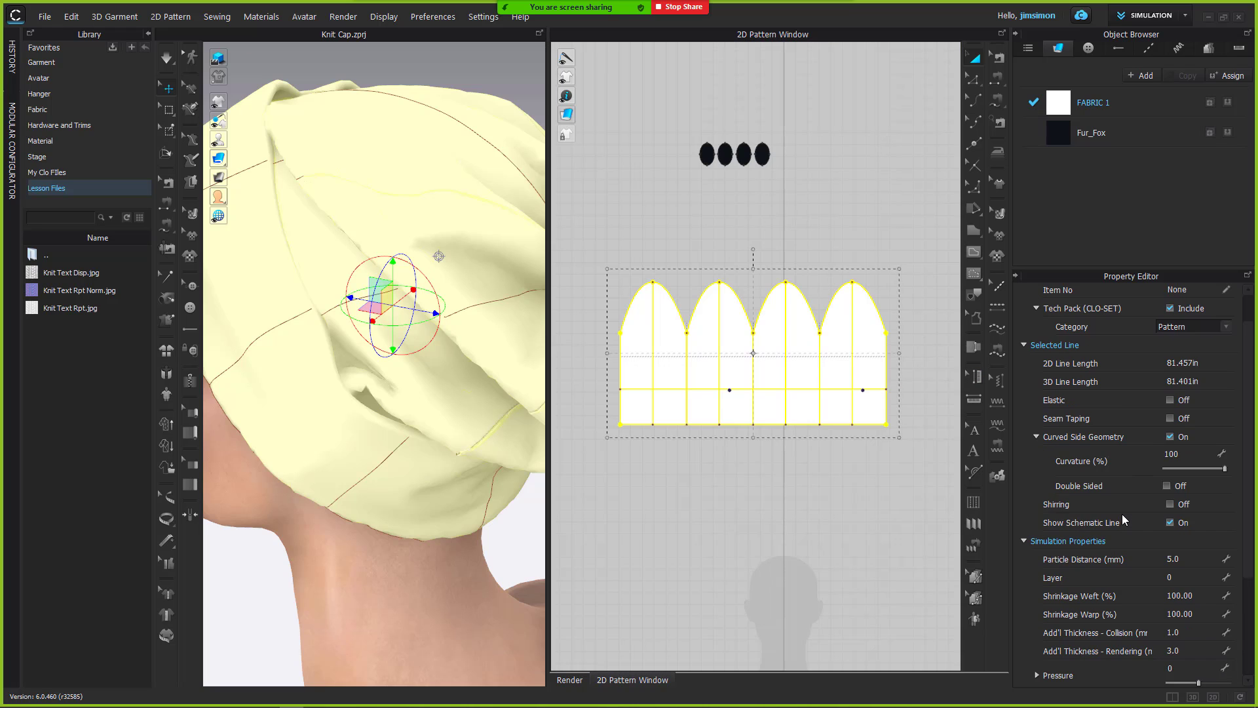
Examine the cap pattern's simulation properties, including particle distance and rendering thickness, and inspect the cap's folds in 3D
key(ctrl)
key(ctrl)
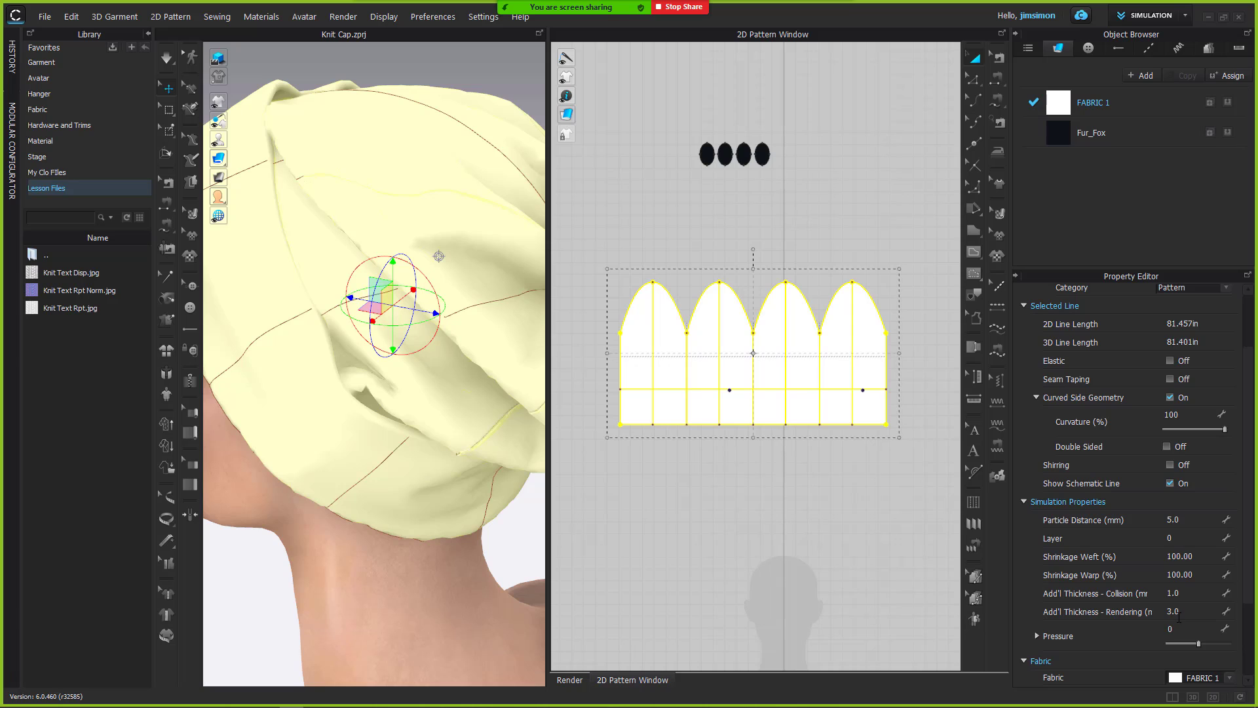
key(ctrl)
key(ctrl)
key(ctrl)
key(ctrl)
scroll(302, 357, up, 3)
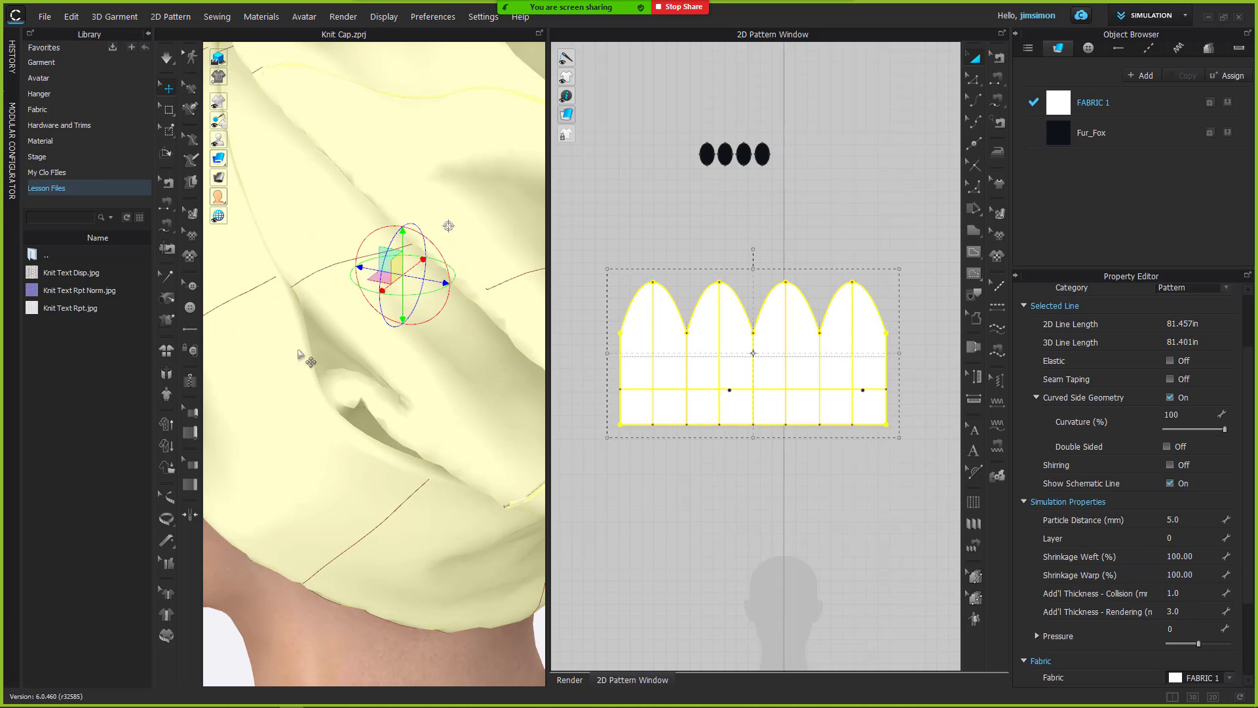
scroll(298, 354, up, 5)
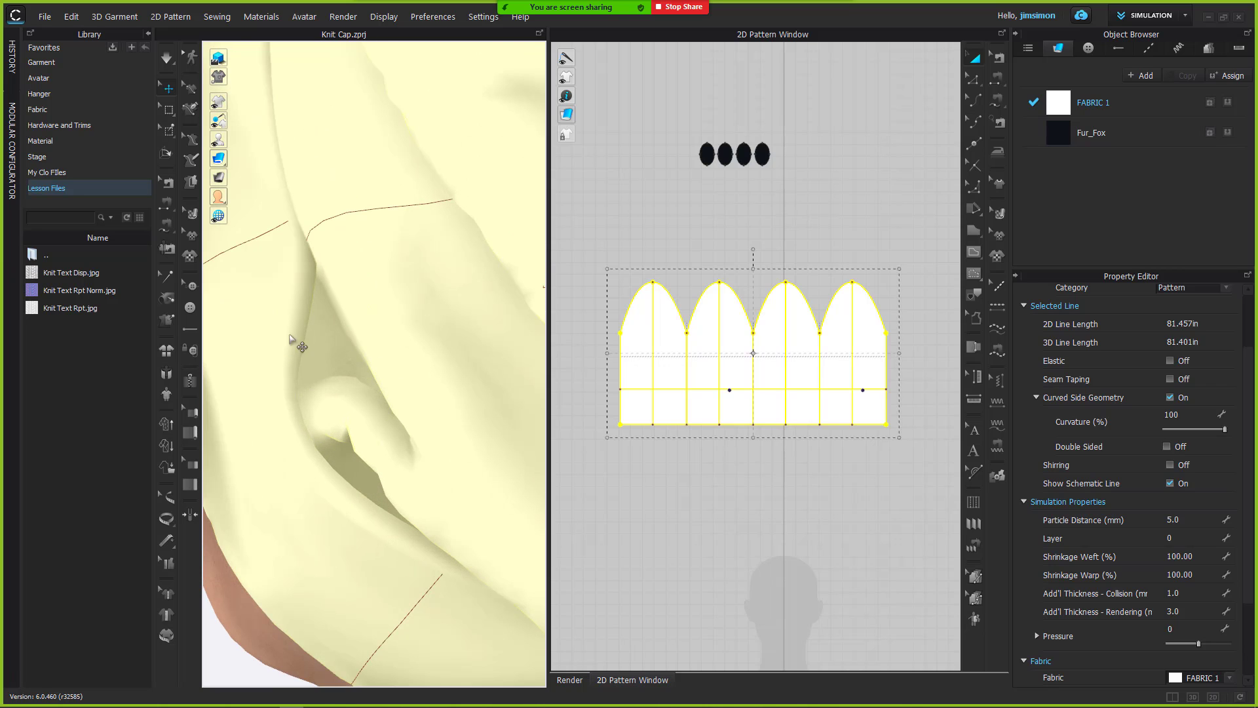
scroll(323, 321, down, 5)
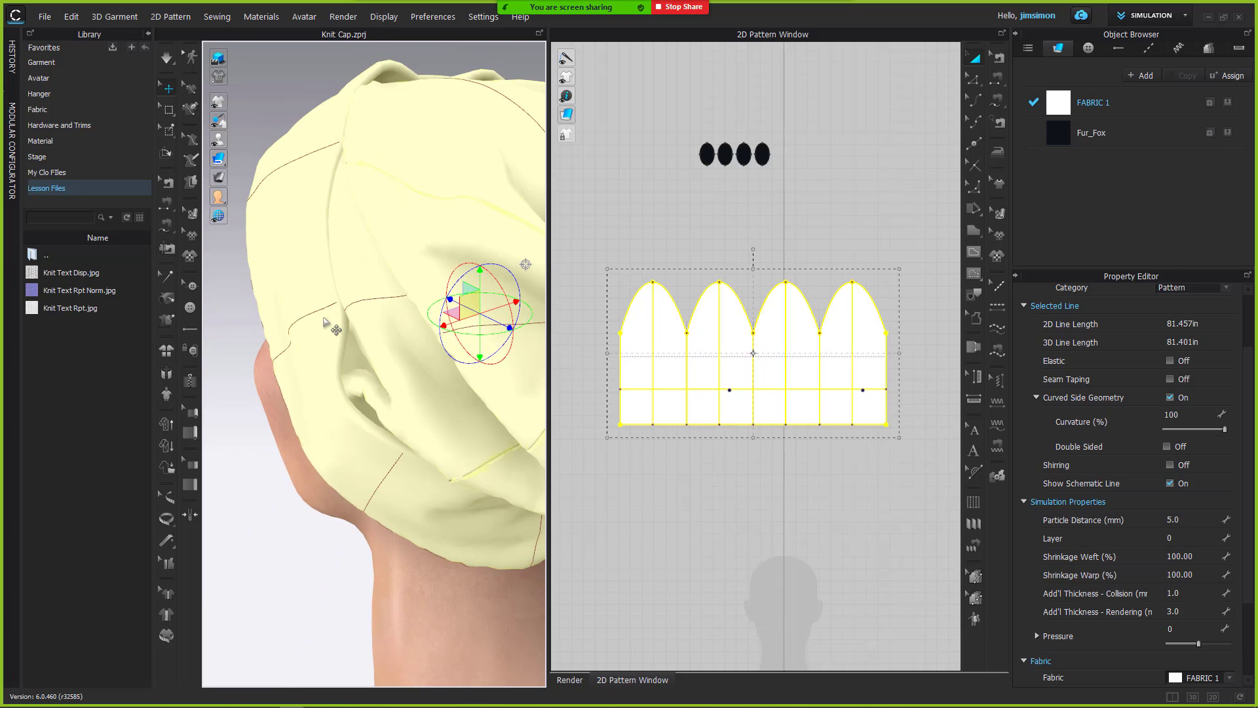
right_drag(325, 321, 360, 317)
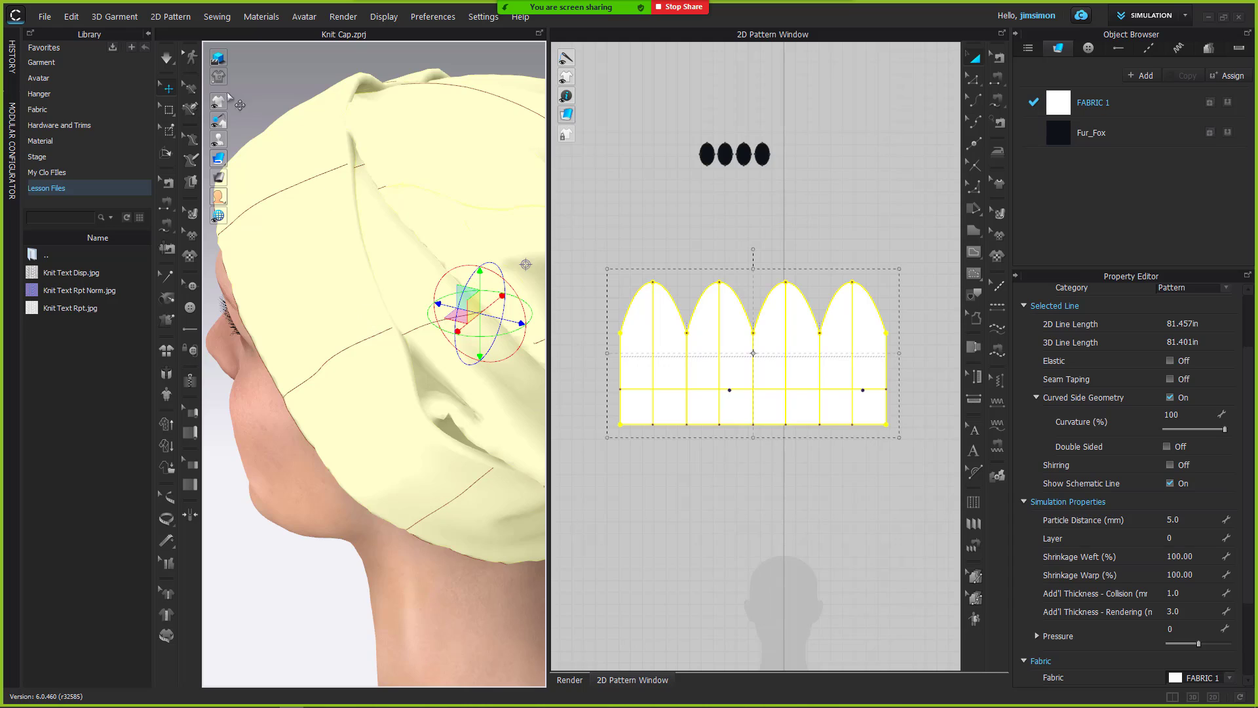
mouse_move(222, 103)
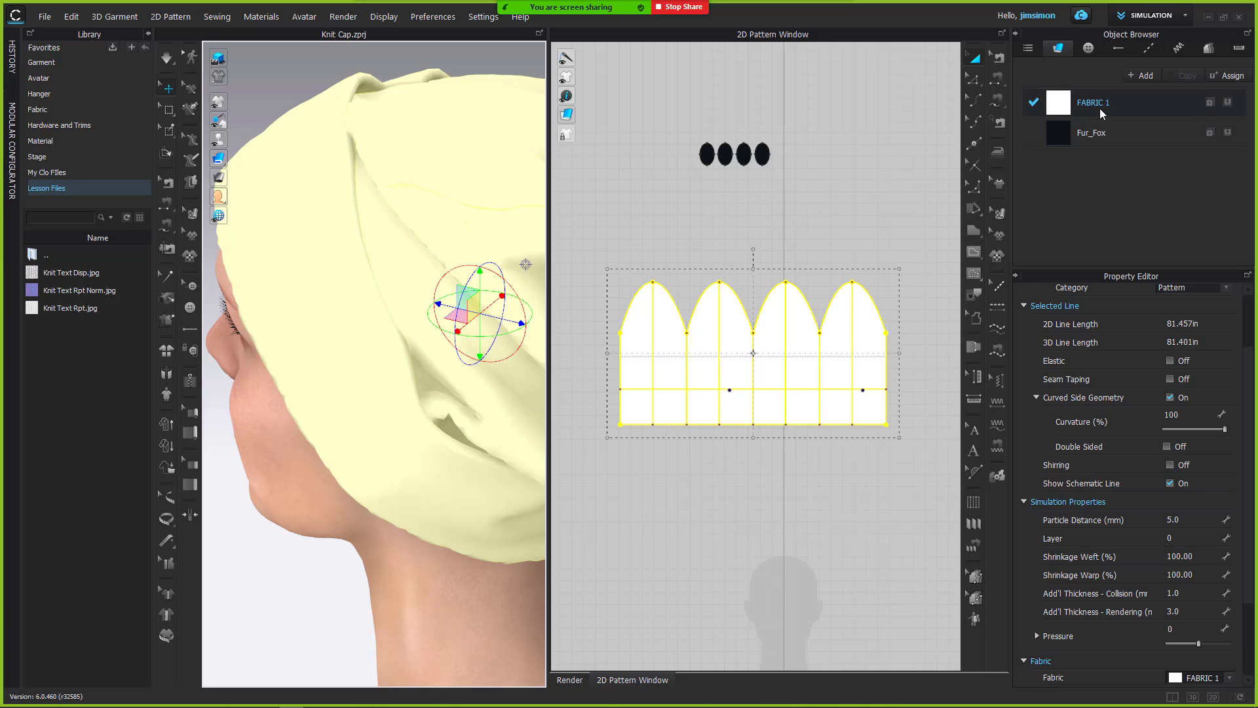
Assign Knit Text Rpt.jpg as FABRIC 1's texture and Knit Text Rpt Norm.jpg as its normal map
double_click(77, 271)
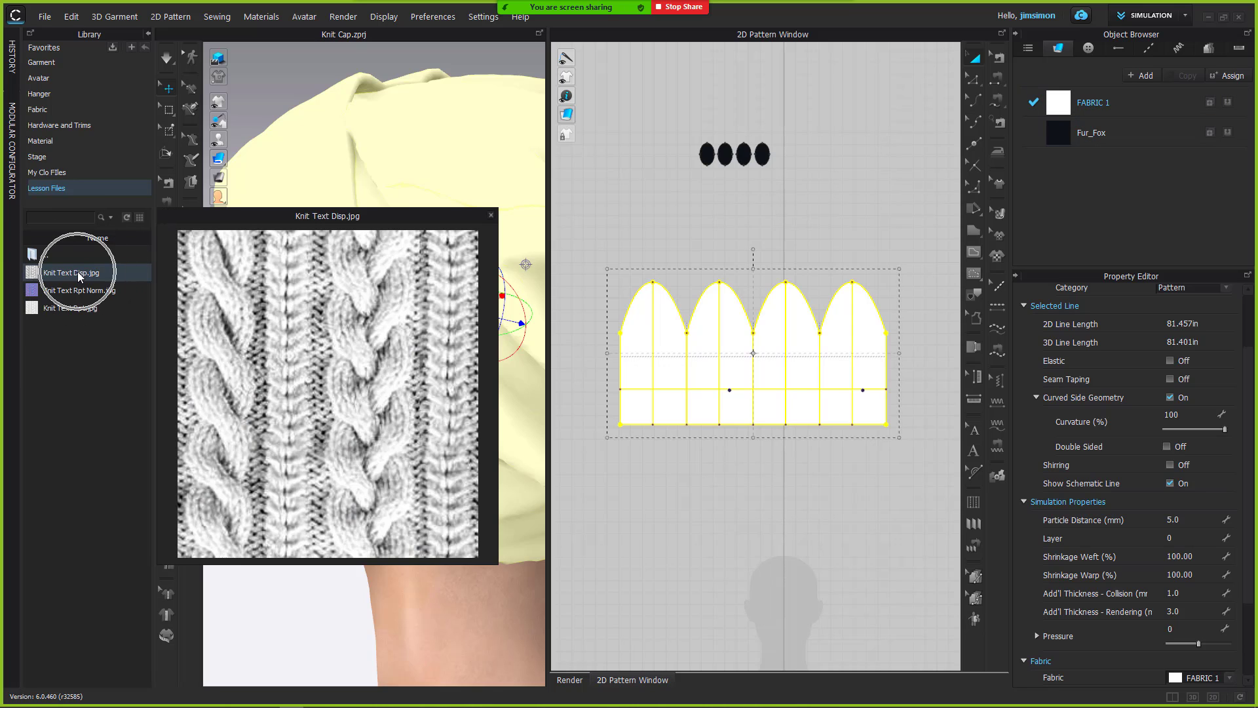
mouse_move(52, 310)
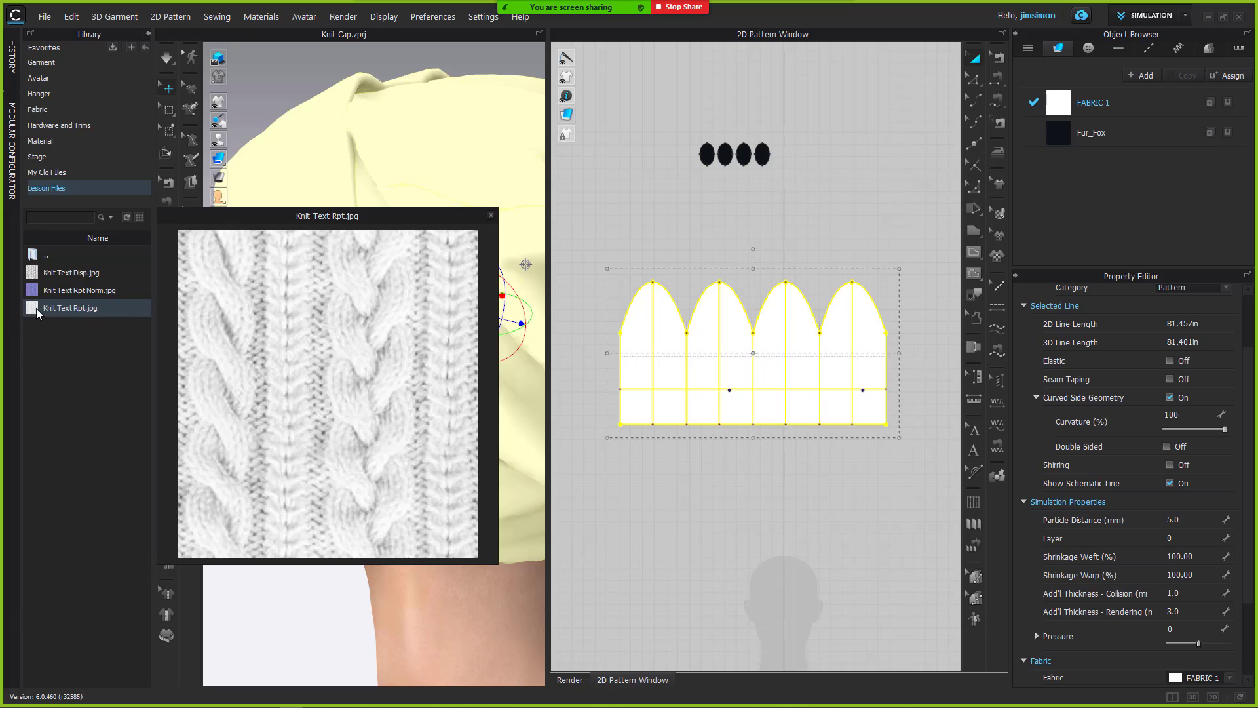
drag(37, 308, 670, 261)
drag(1056, 98, 1056, 98)
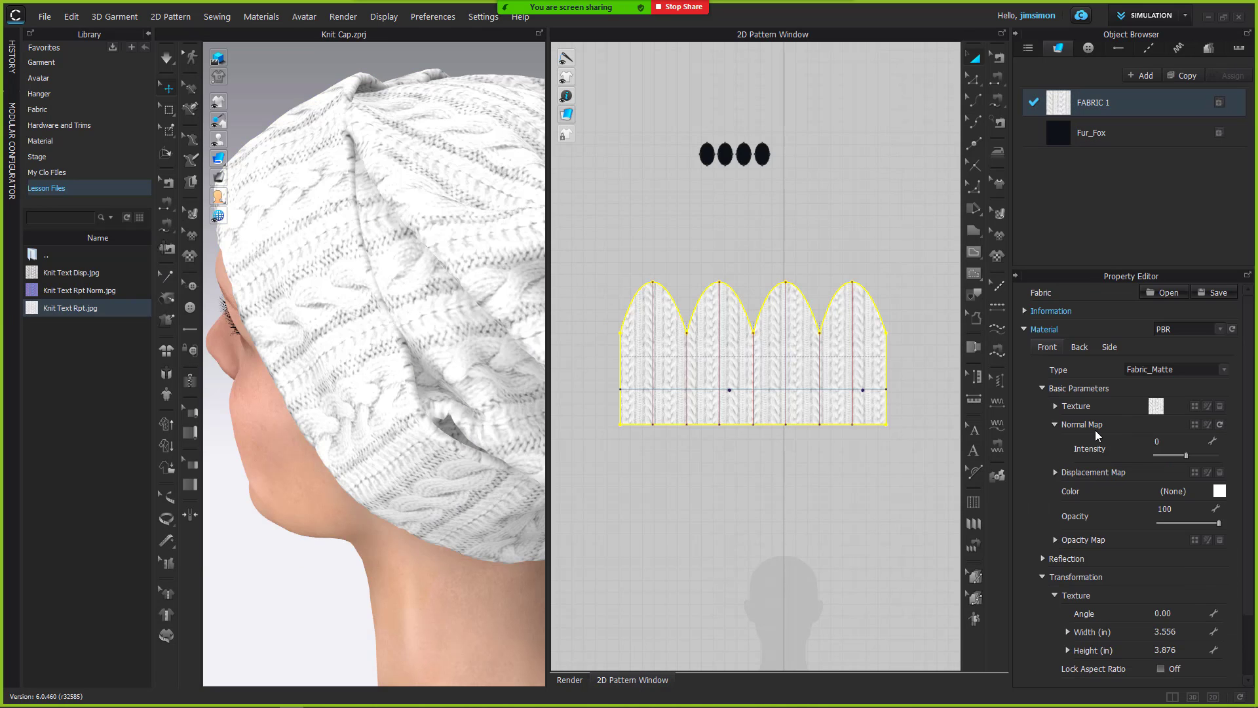
mouse_move(34, 301)
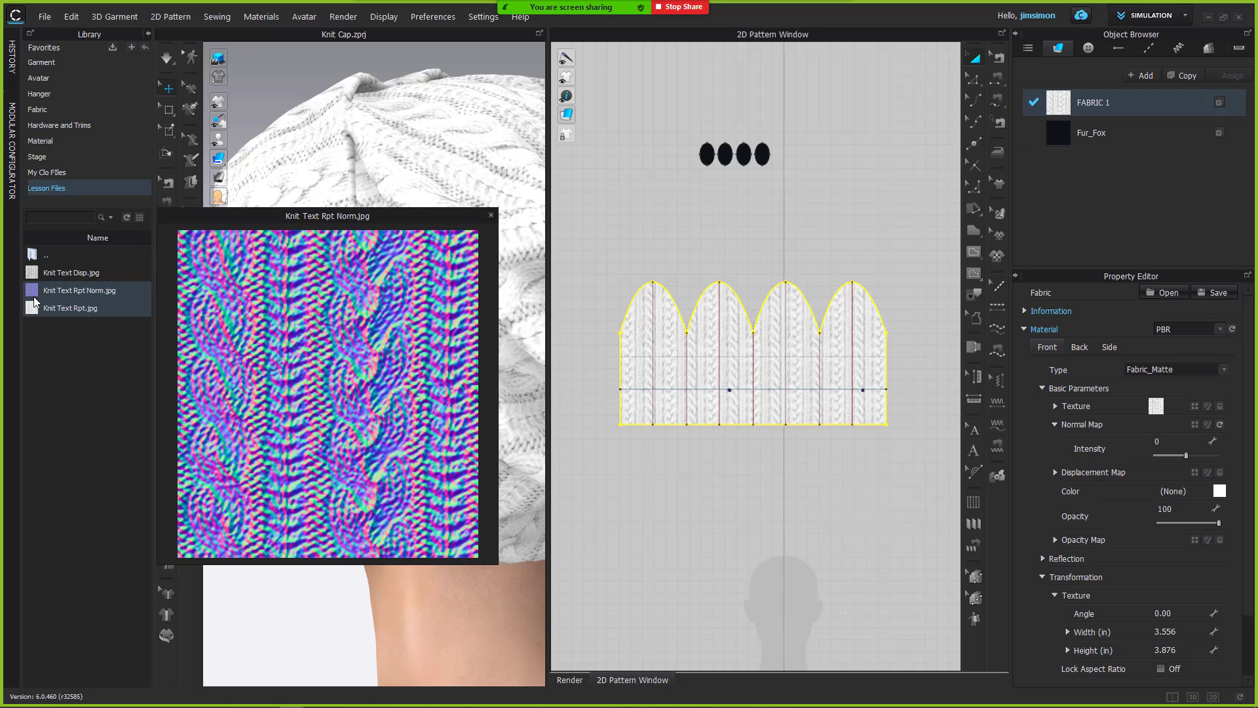
drag(35, 299, 1193, 421)
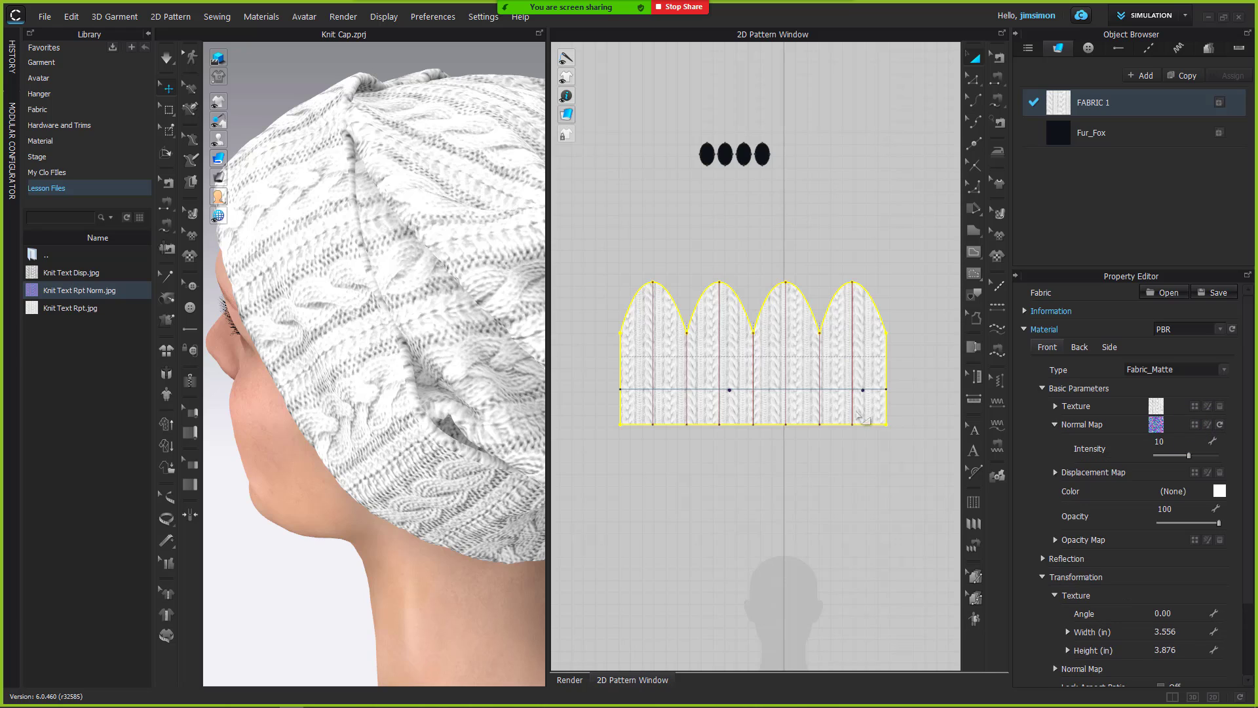
Assign Knit Text Disp.jpg as FABRIC 1's displacement map and set the displacement amount to 3 mm
mouse_move(36, 276)
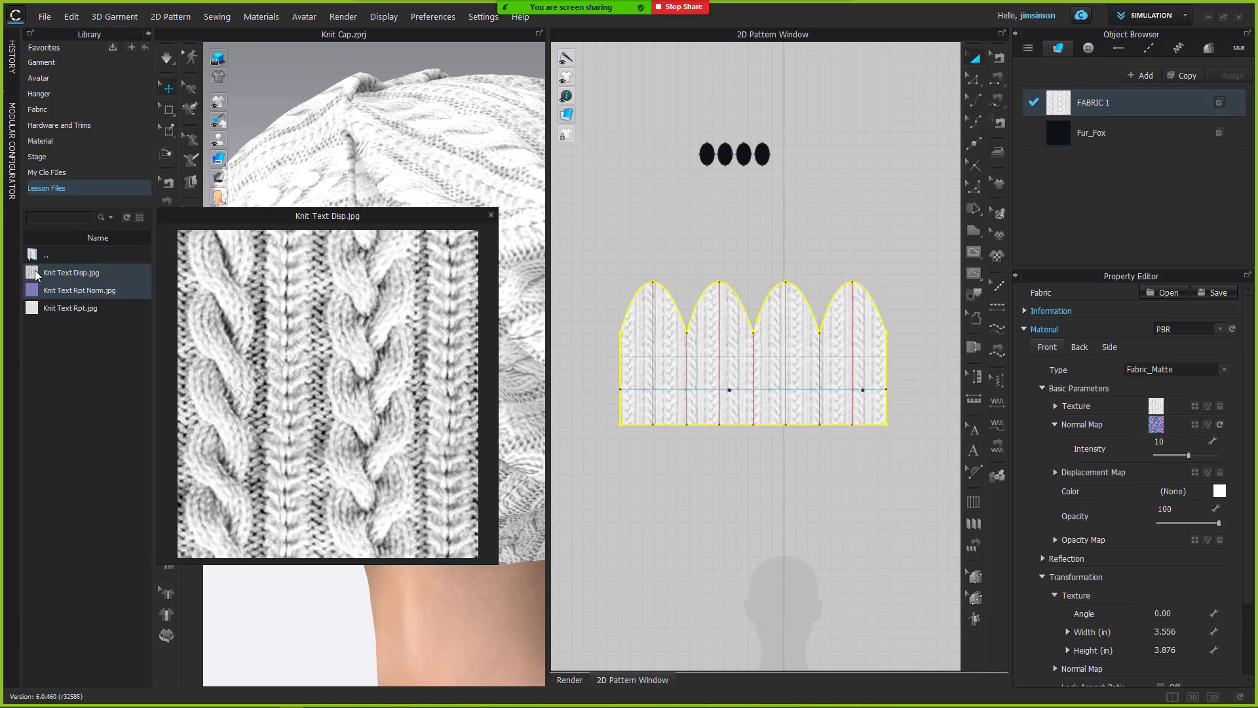
drag(37, 276, 1196, 472)
click(1179, 492)
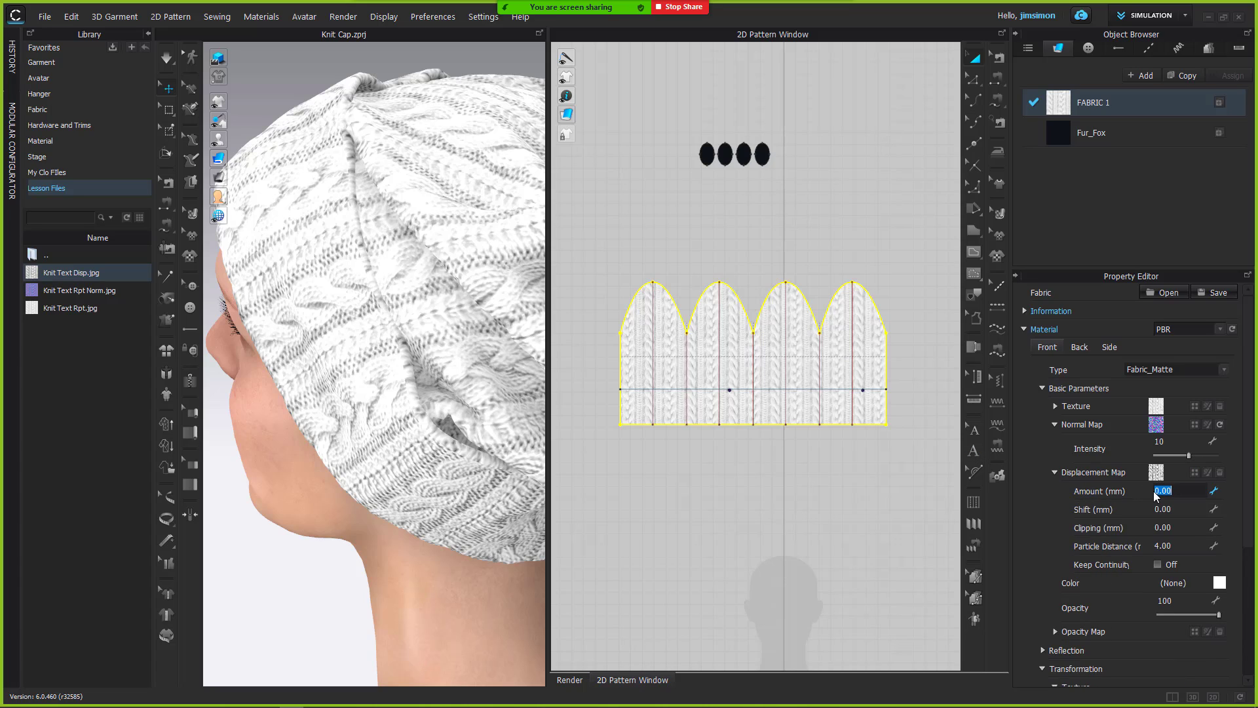
key(ctrl)
key(Return)
Start an interactive render of a close-up view of the knit cap's side
scroll(485, 431, up, 5)
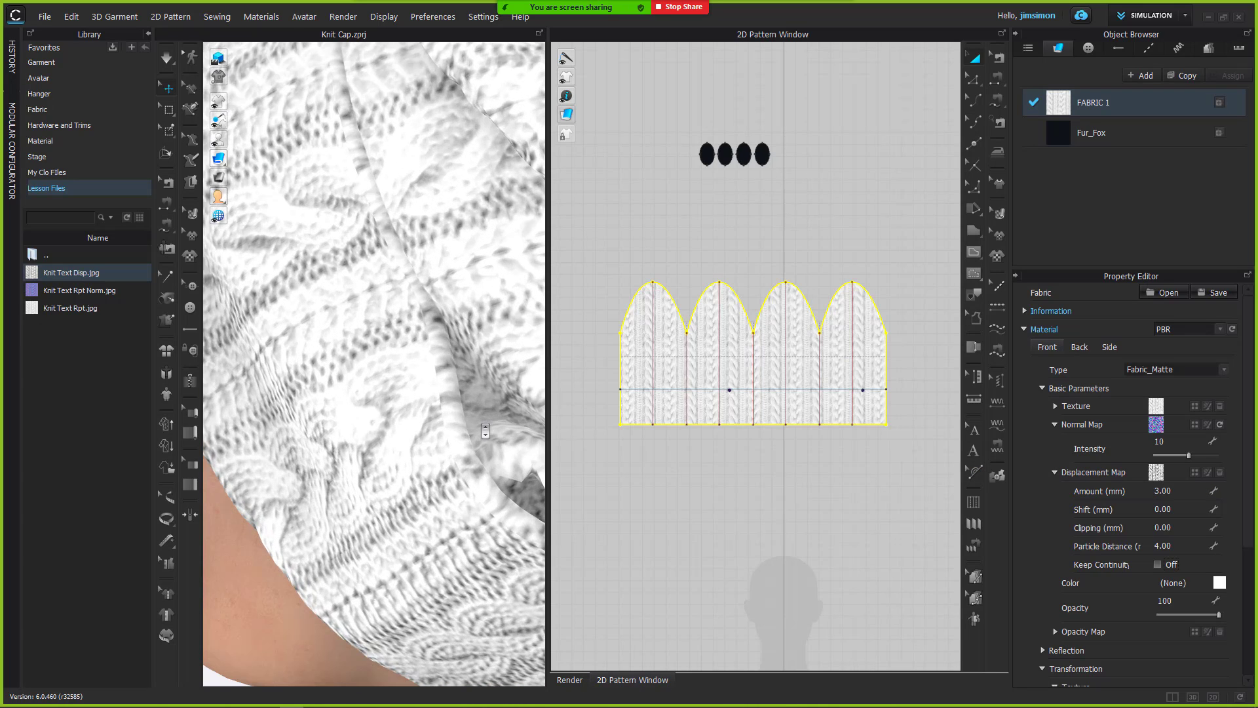
scroll(485, 430, down, 2)
click(569, 680)
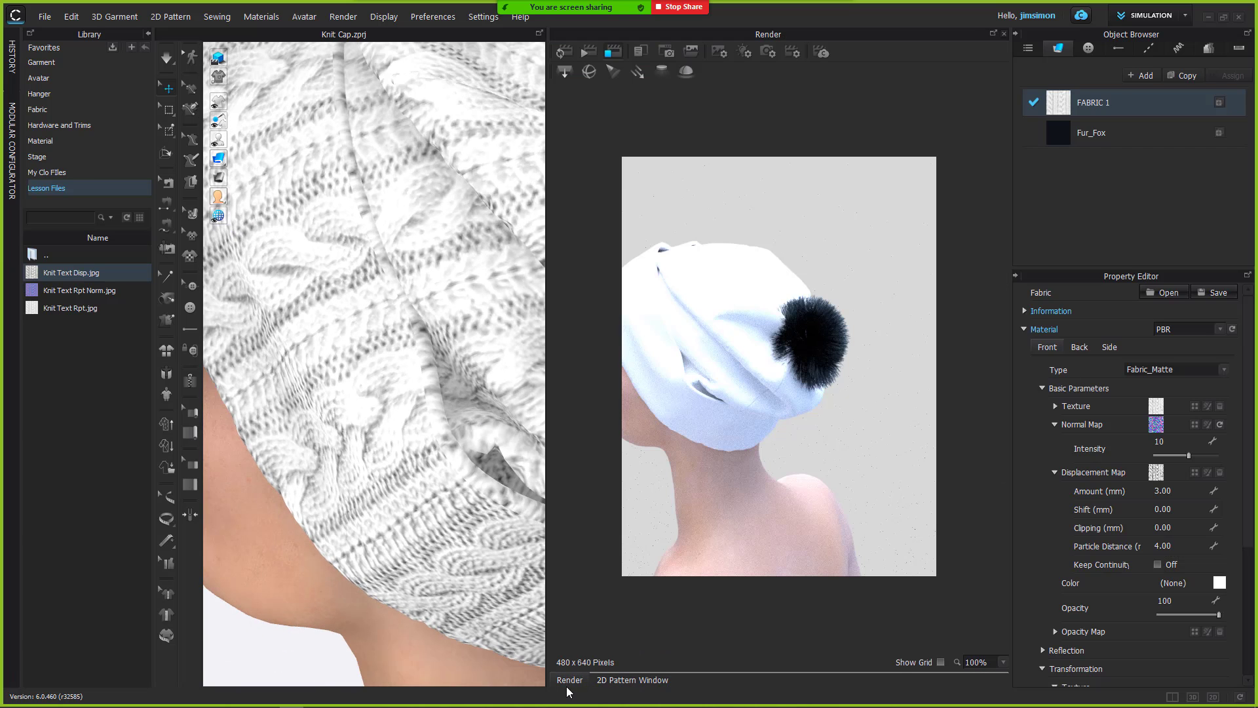
right_drag(484, 227, 420, 226)
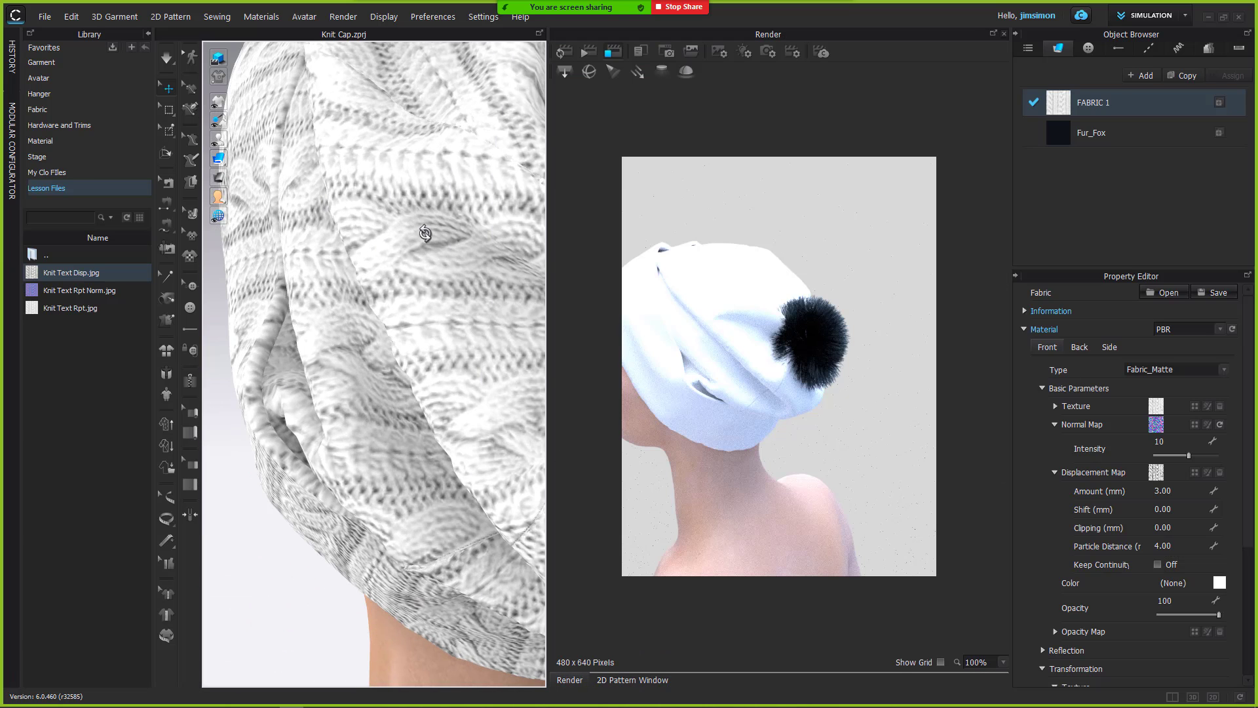
click(567, 51)
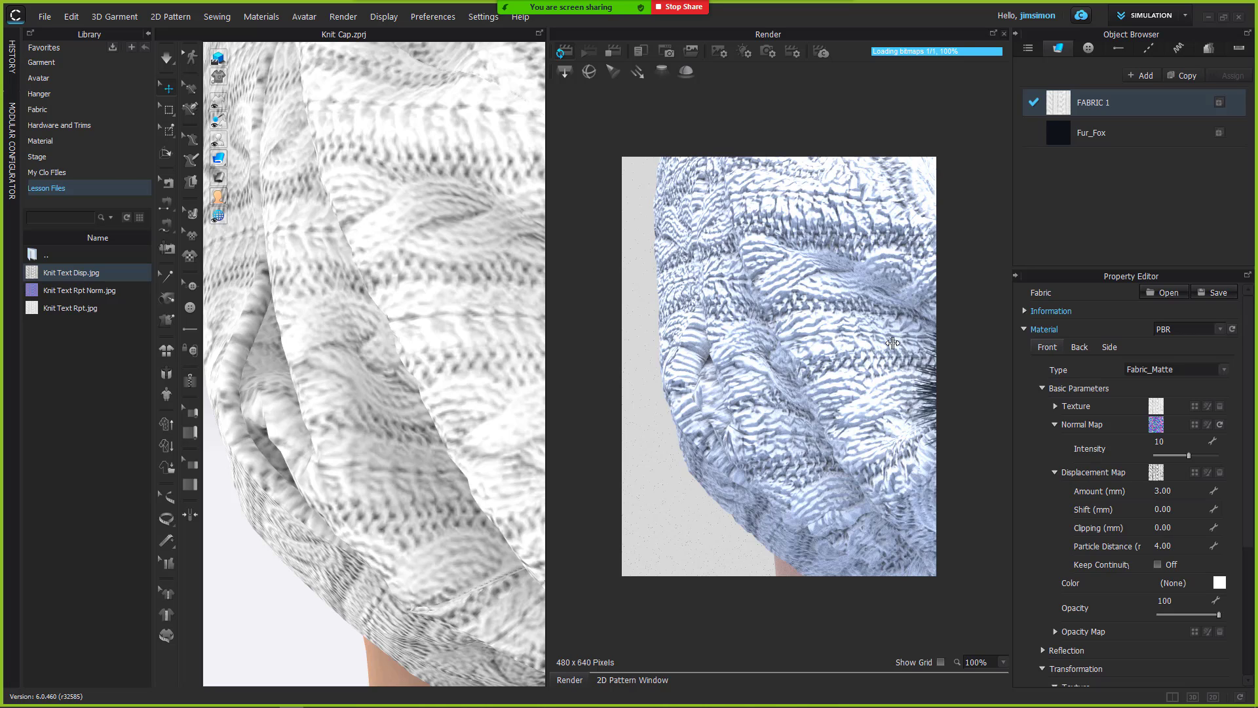
Turn on desaturation for FABRIC 1's texture
click(1220, 408)
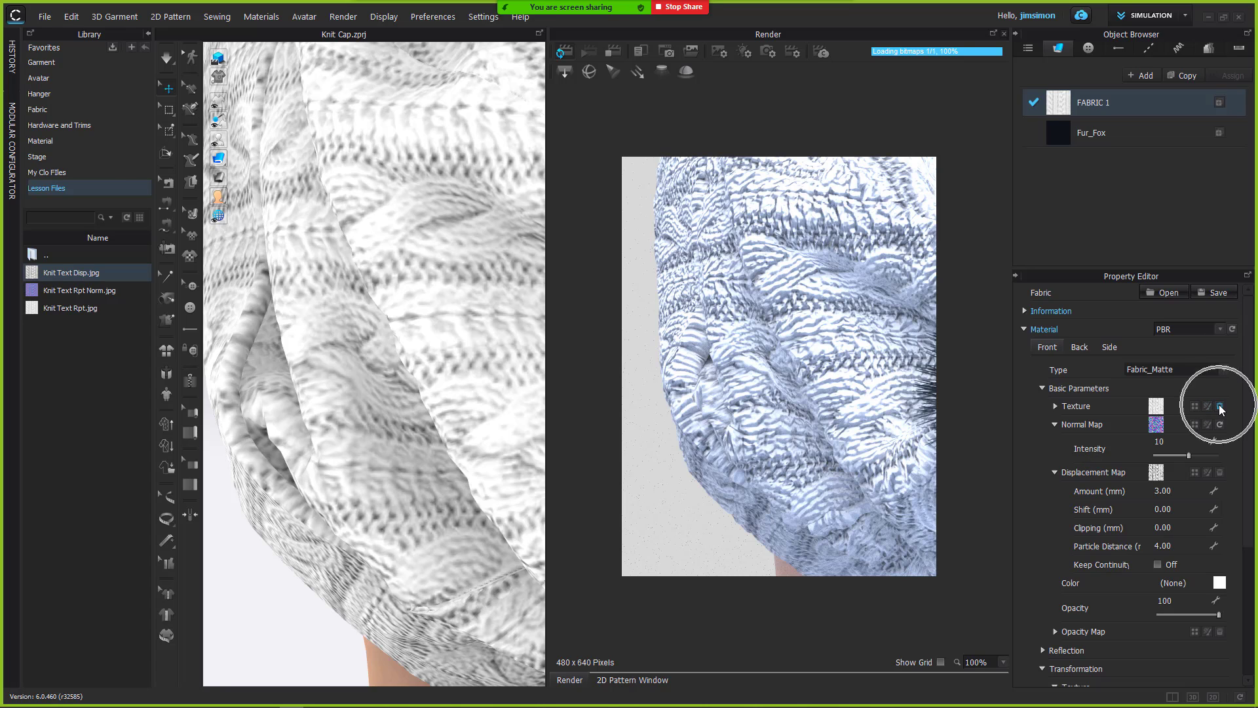
click(1055, 407)
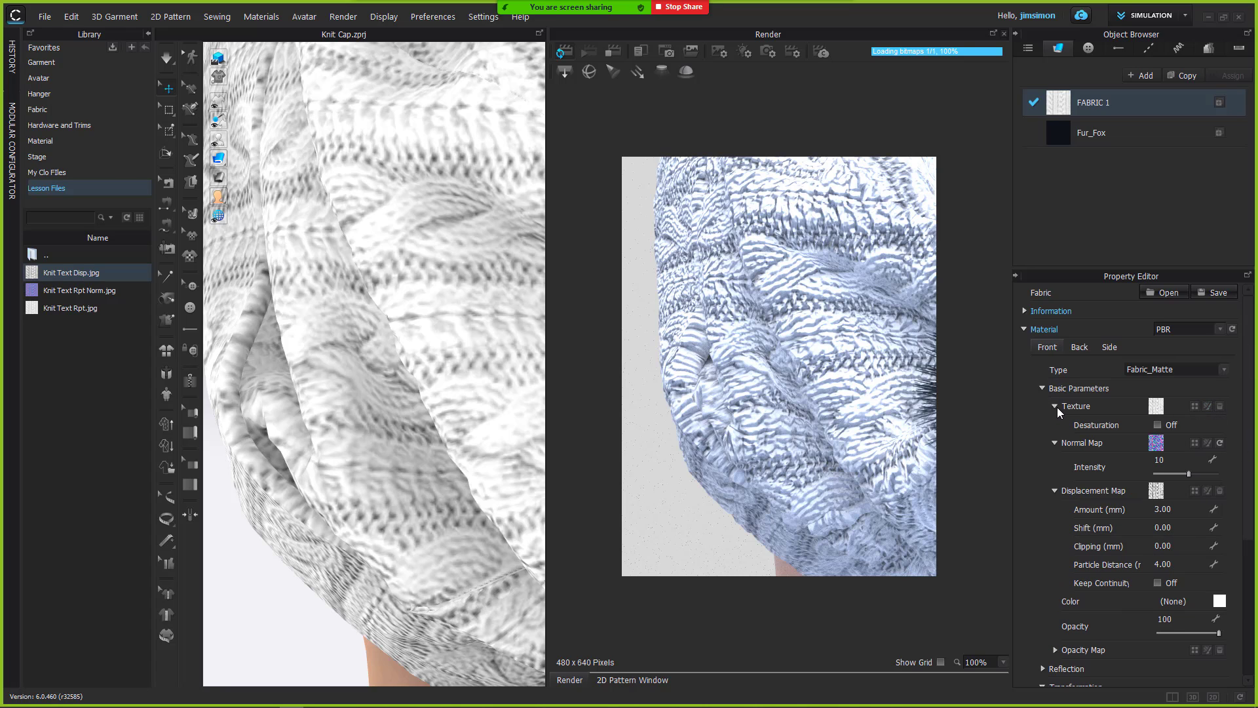
click(1157, 425)
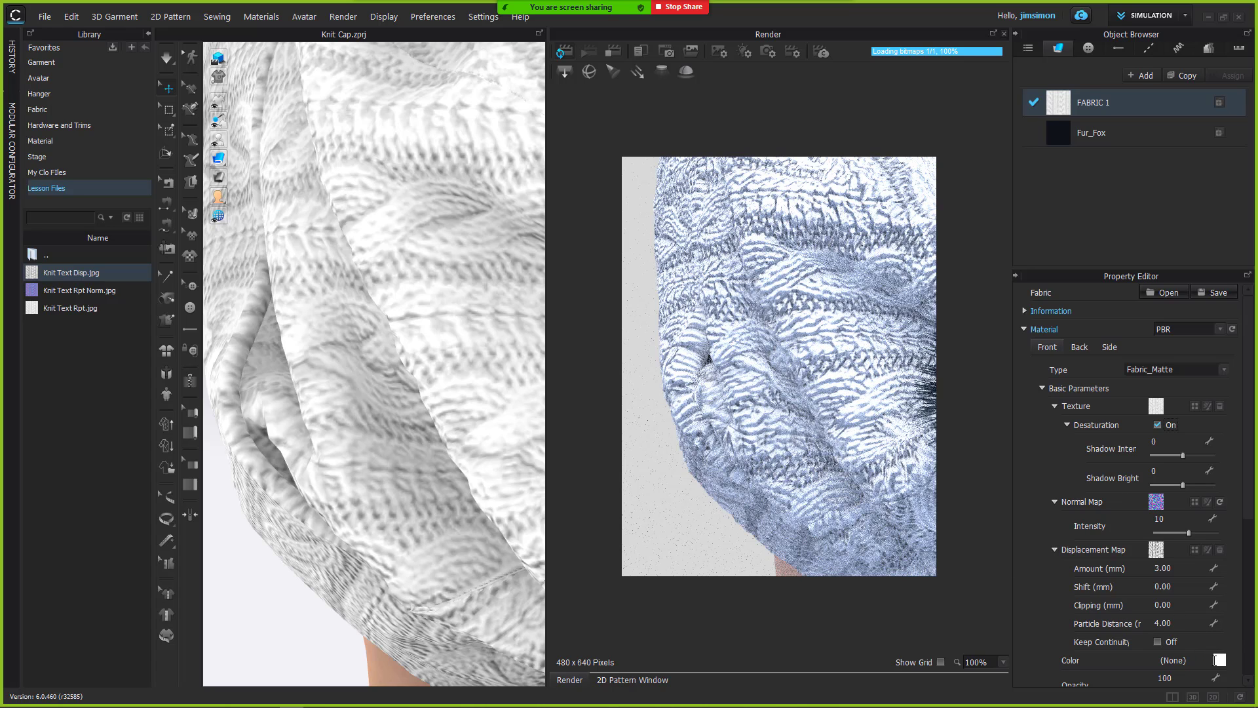
Try a blue swatch as FABRIC 1's colour, and settle on the beige swatch D2D0B0
click(1218, 660)
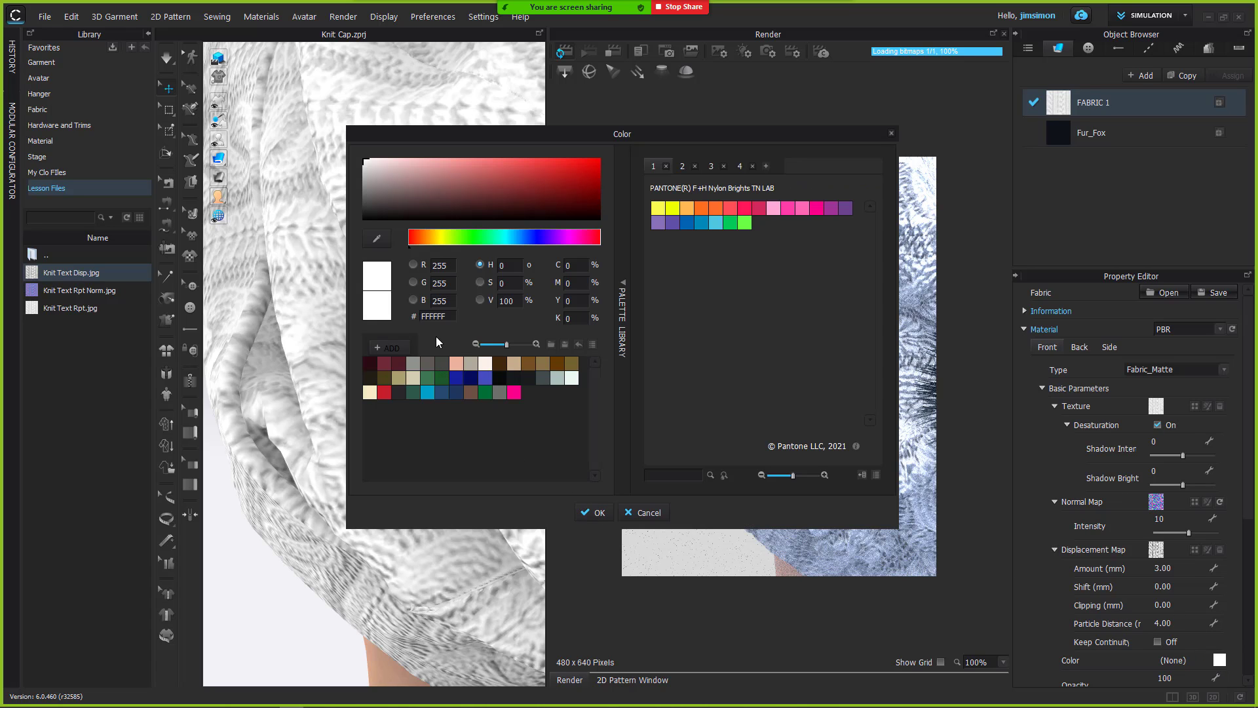
click(487, 380)
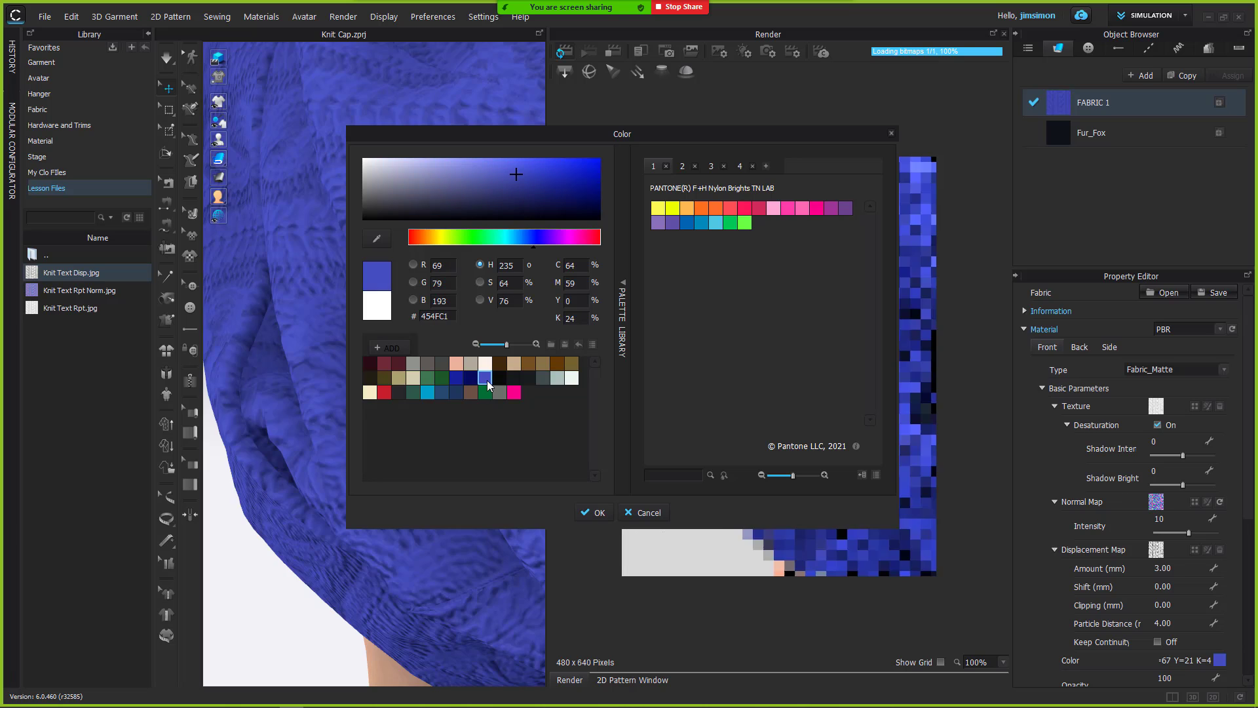
click(411, 381)
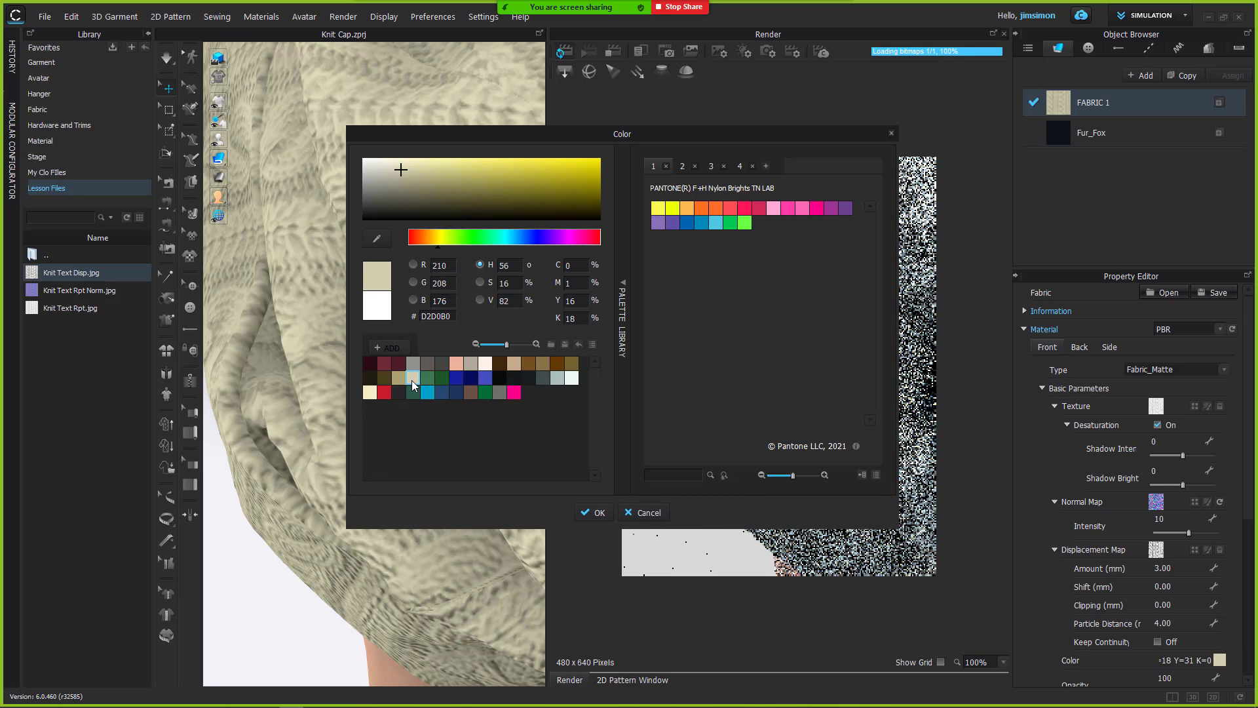
click(594, 512)
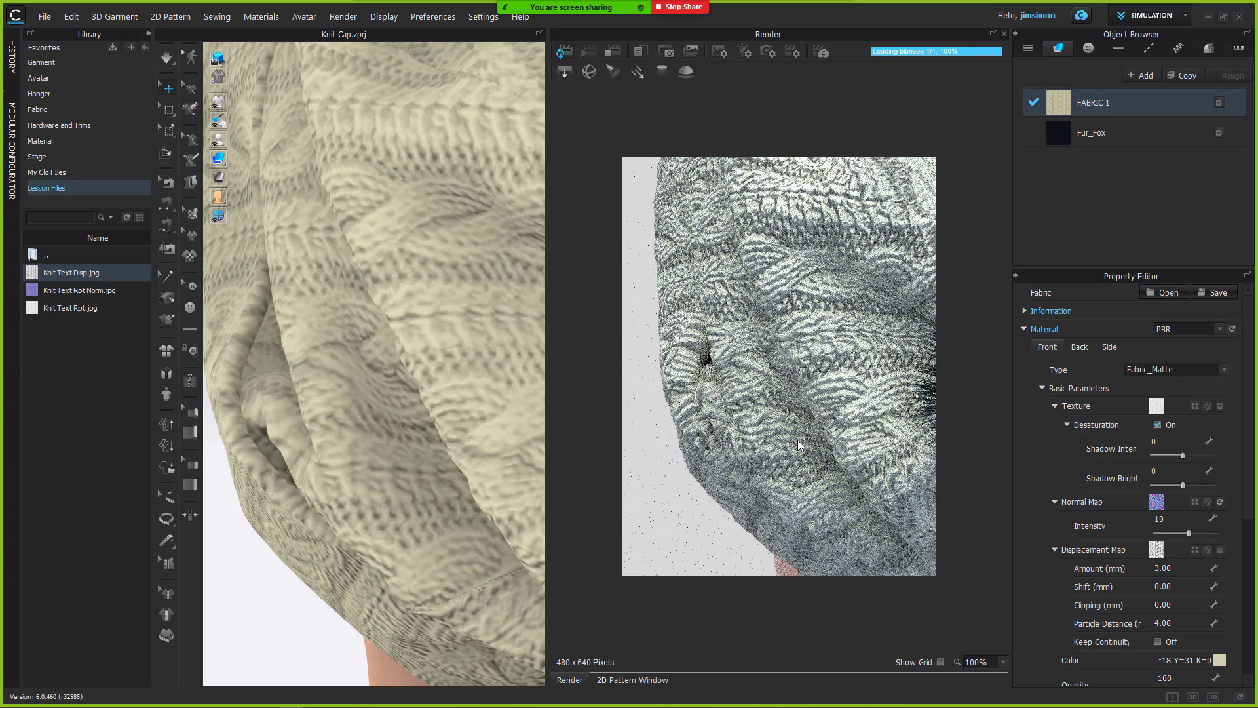
scroll(805, 445, down, 4)
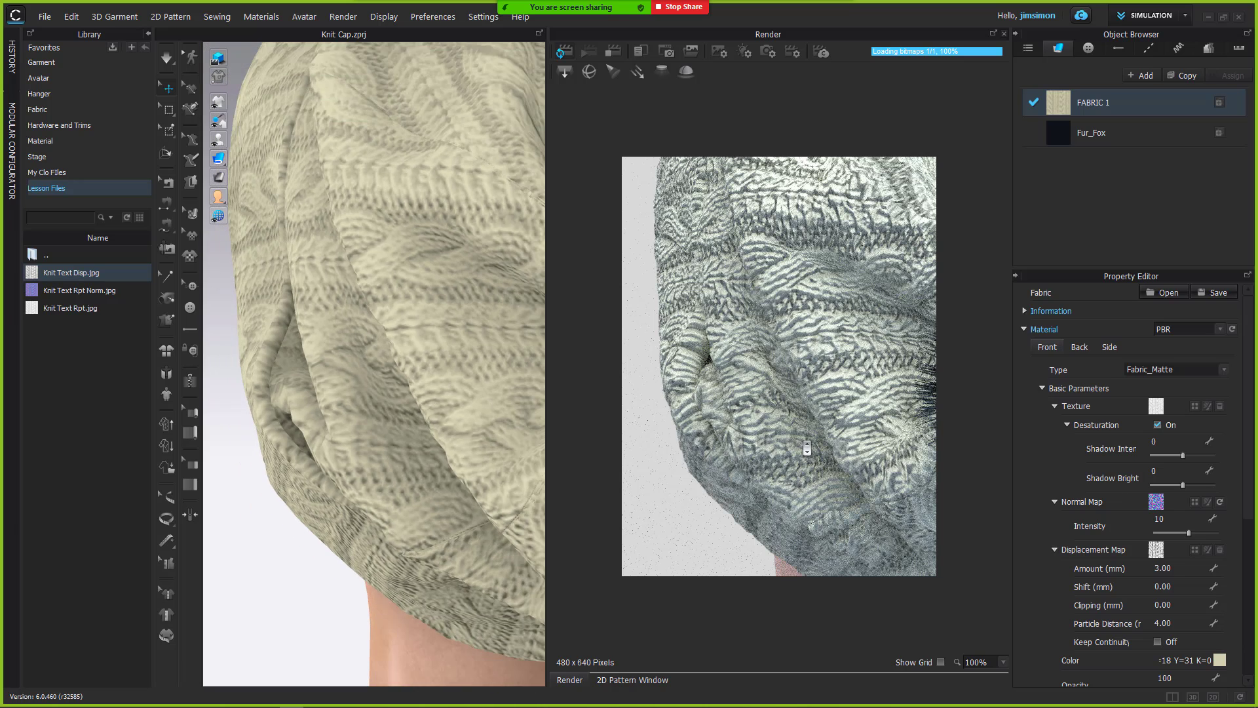
scroll(796, 440, down, 1)
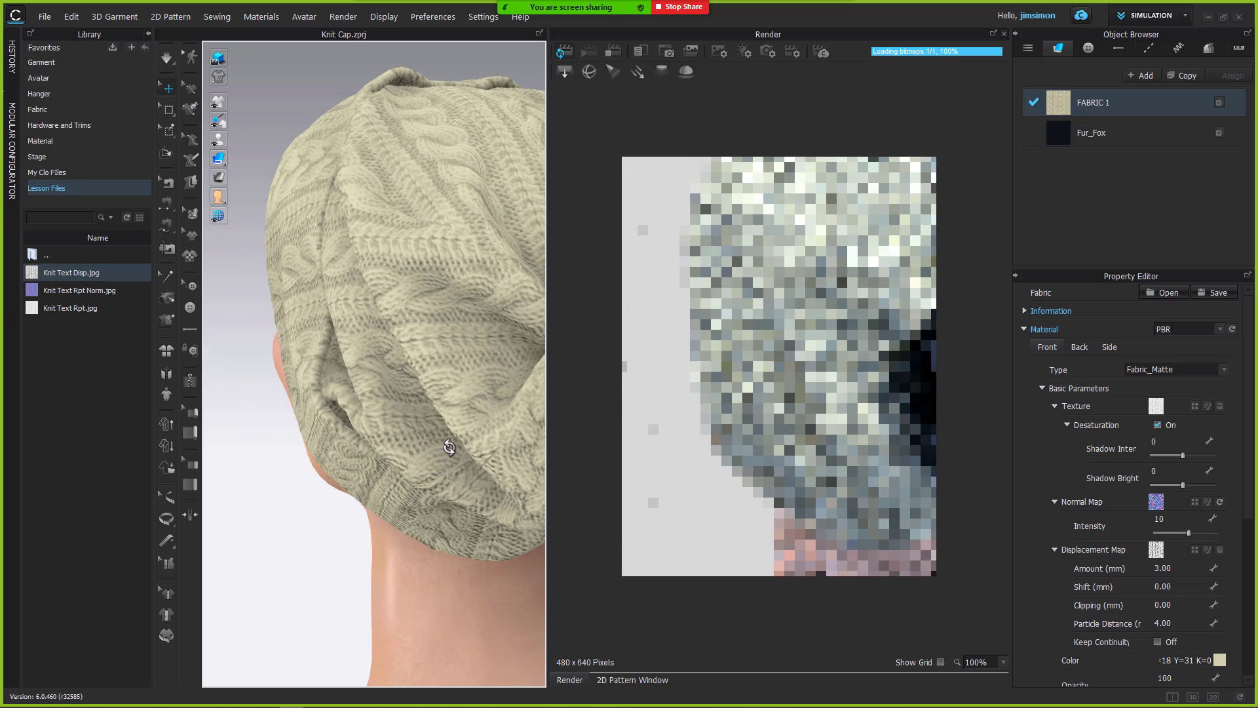
Show the texture editing gizmo on the back of the knit cap with Edit Texture (3D)
right_drag(472, 442, 377, 450)
middle_drag(378, 450, 371, 450)
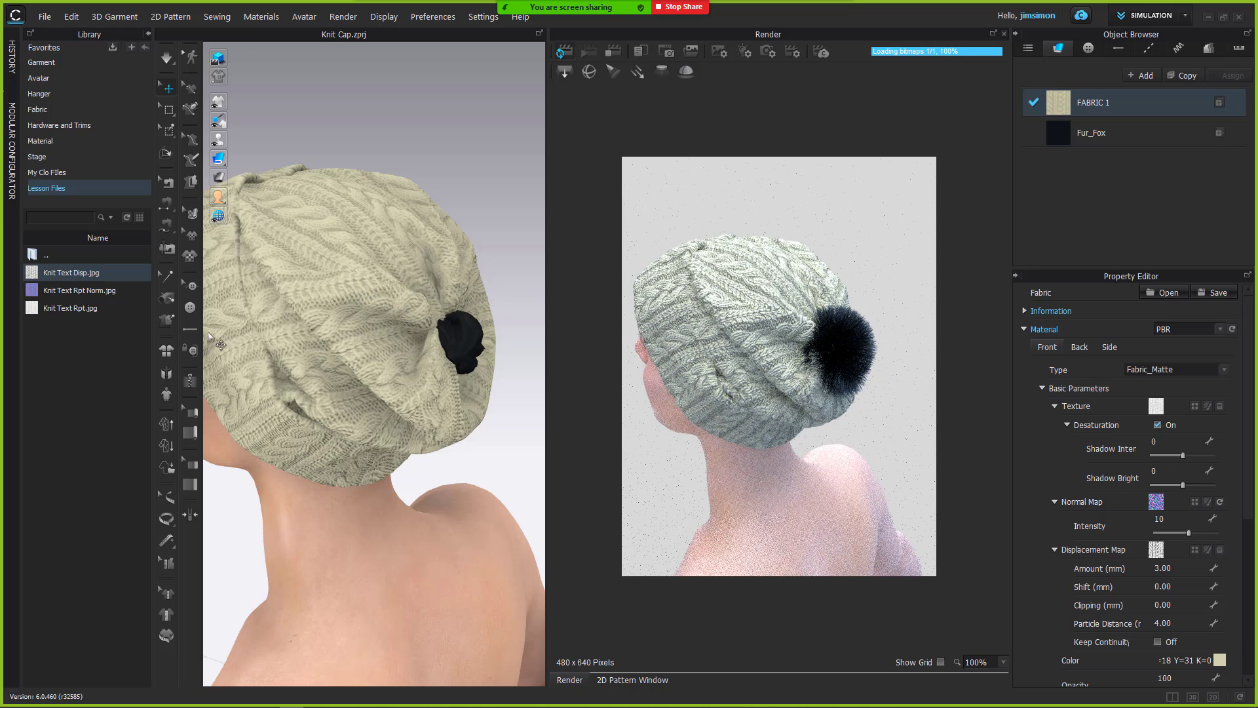
click(192, 218)
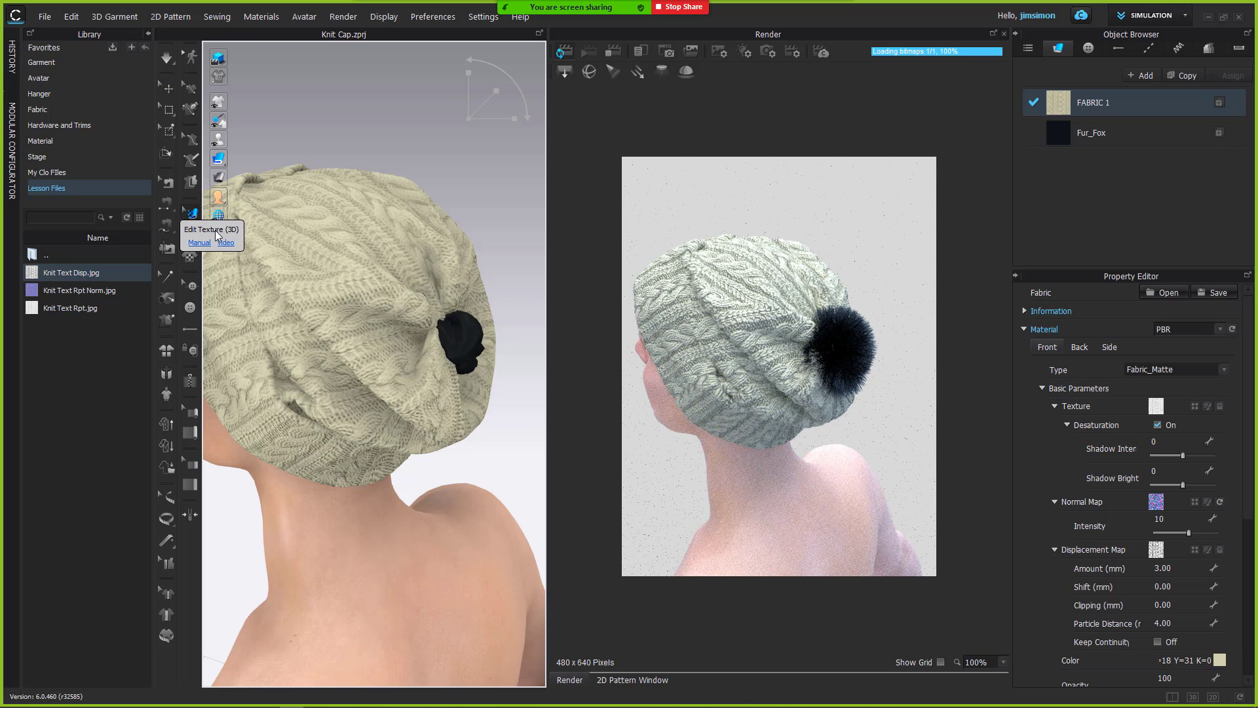
click(324, 298)
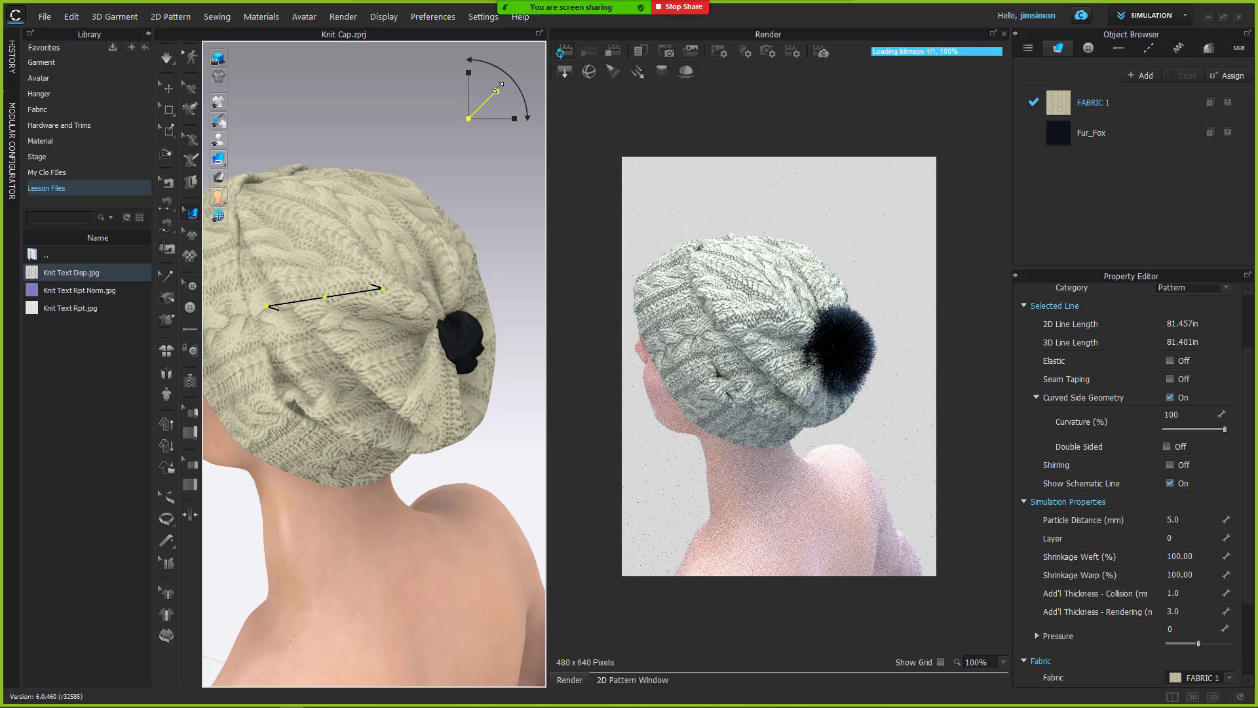
Rename FABRIC 1 as Chunky Knit
click(1090, 103)
click(1090, 103)
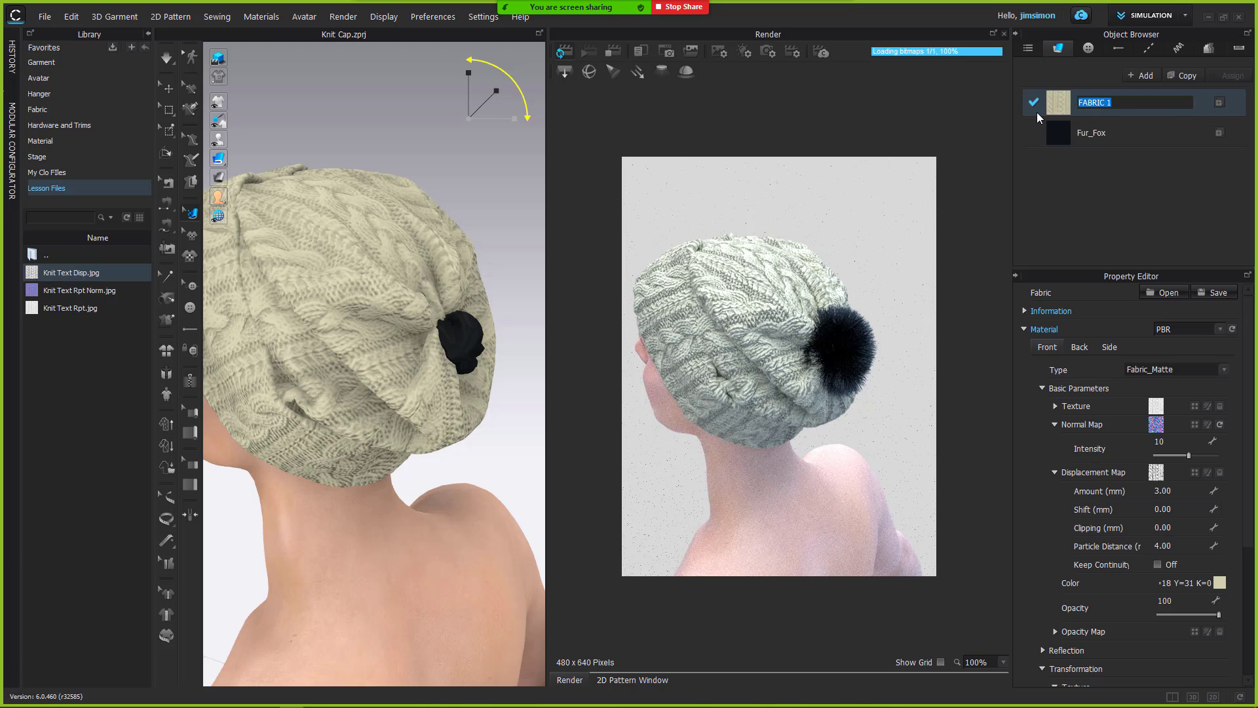
text(Chunky Knit)
key(Return)
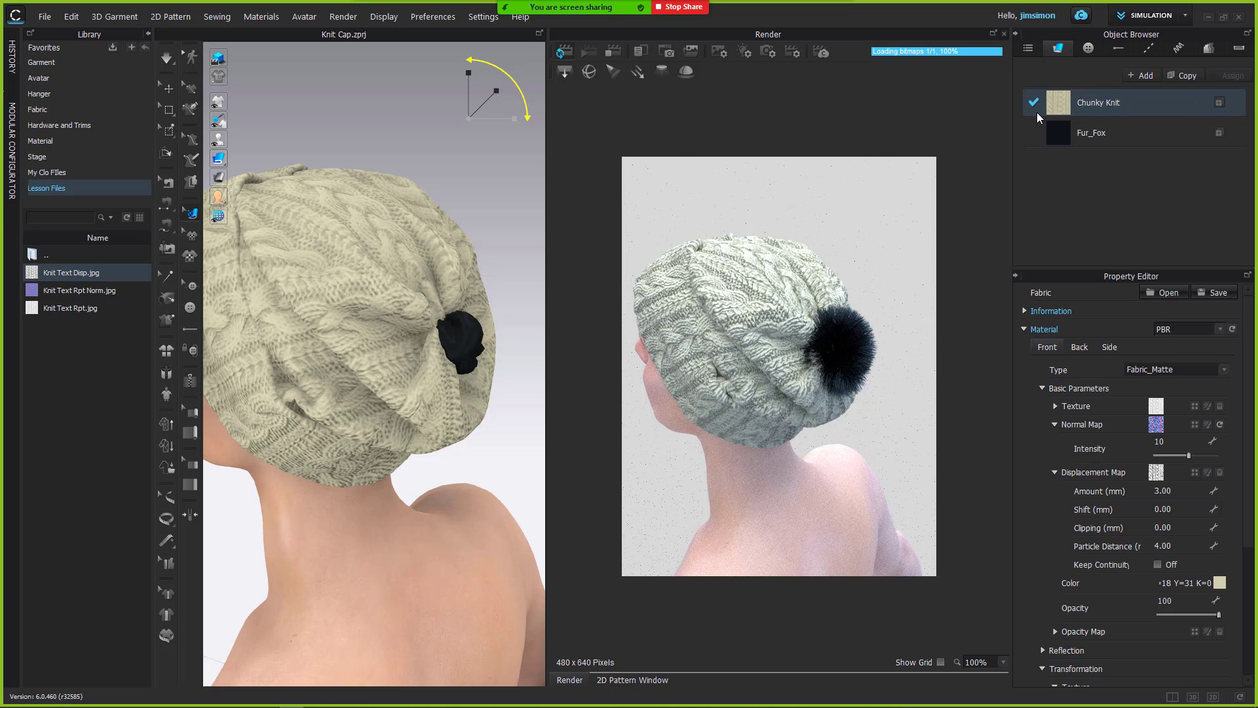
Save the fabric as Chunky Knit.zfab in Lesson Files with a texture-image-only preview, and locate it in the Lesson Files library
click(1203, 296)
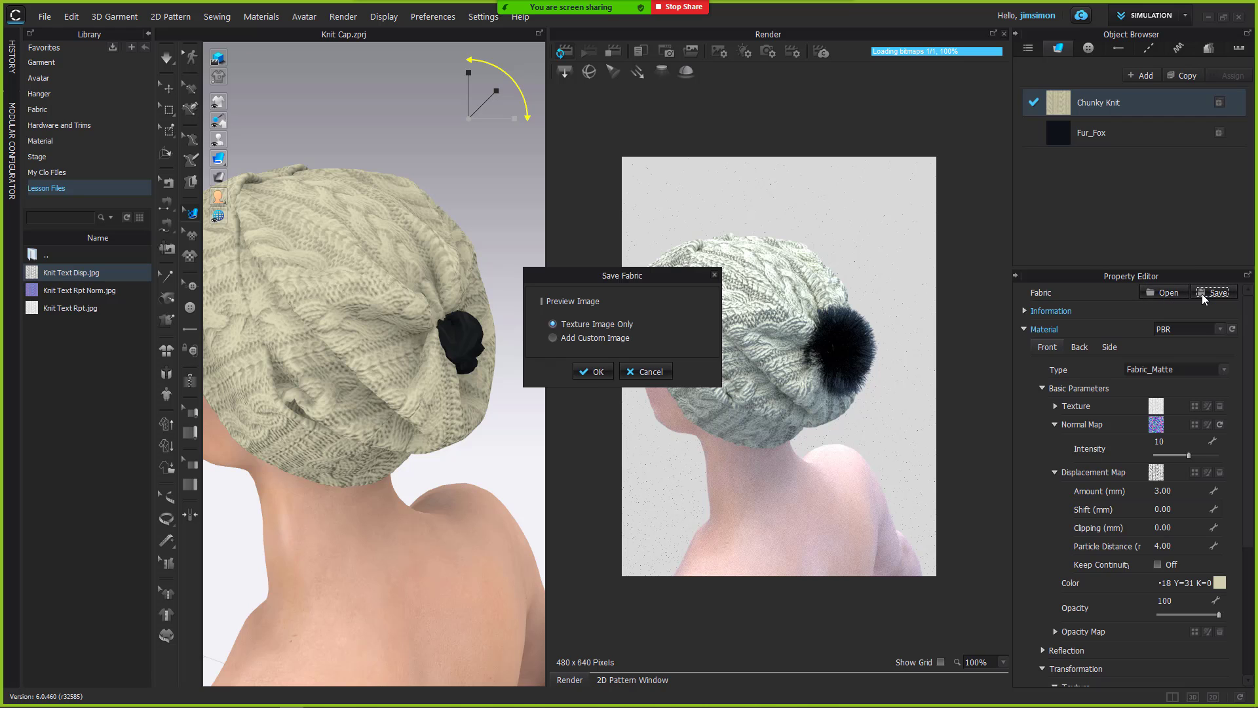
click(570, 371)
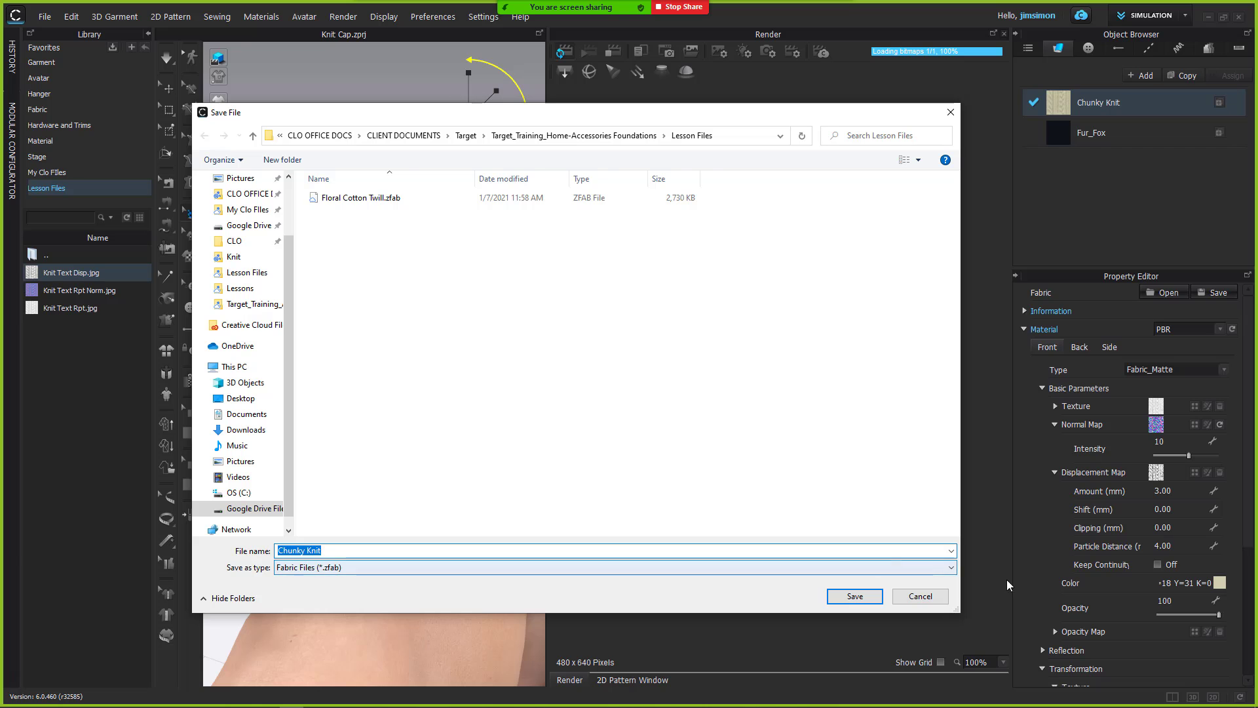
click(854, 596)
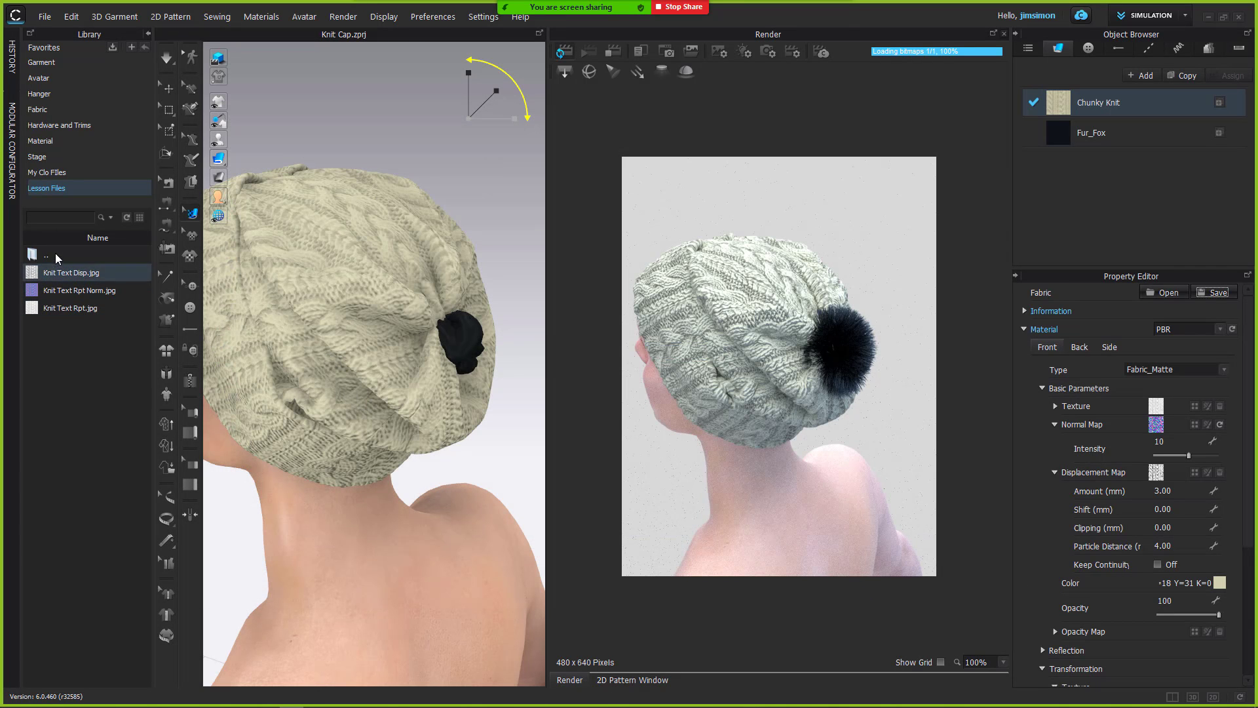
click(61, 187)
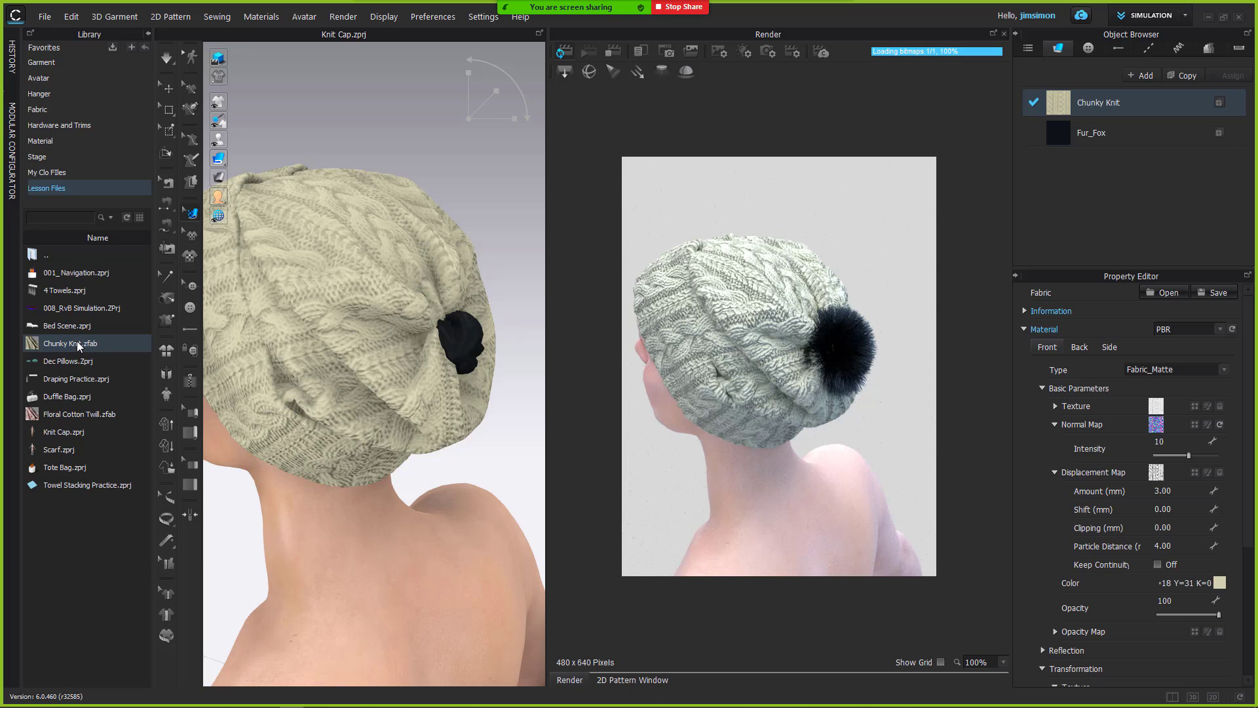
mouse_move(77, 343)
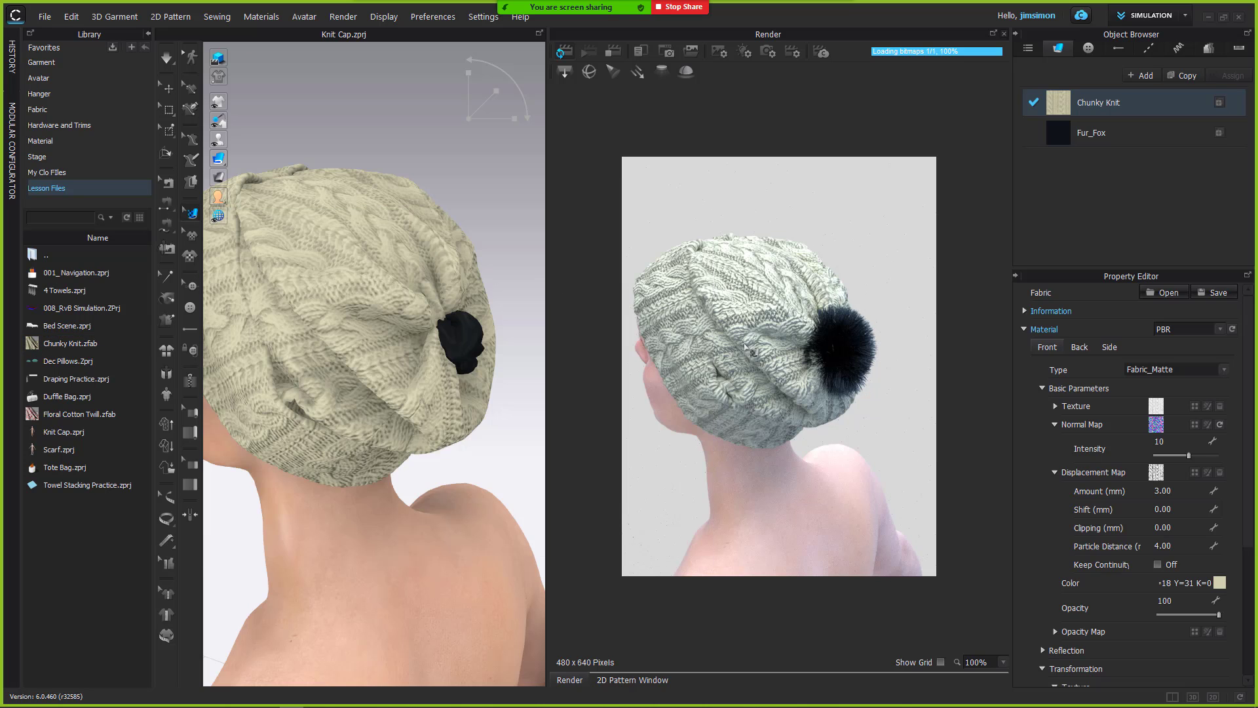
Examine the knit relief in close-up interactive renders of the cap, and browse the preset fabrics in the Fabric library
scroll(504, 190, up, 3)
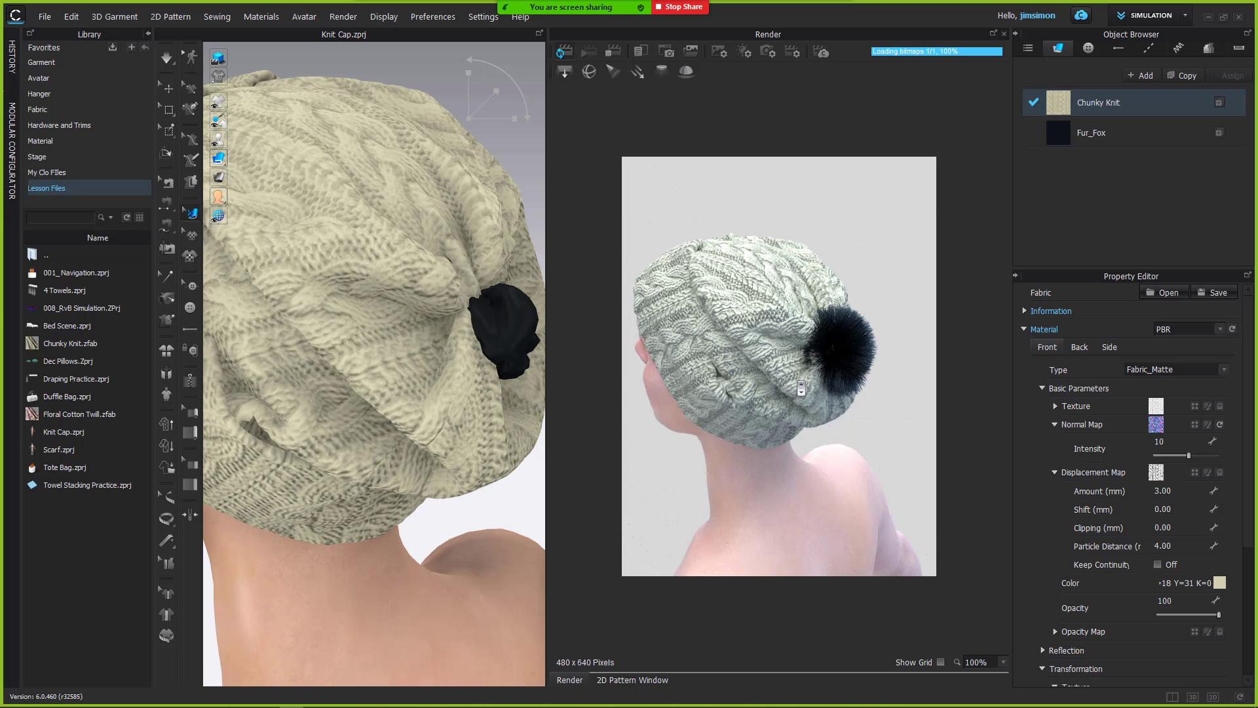
scroll(352, 503, up, 5)
middle_drag(356, 504, 516, 417)
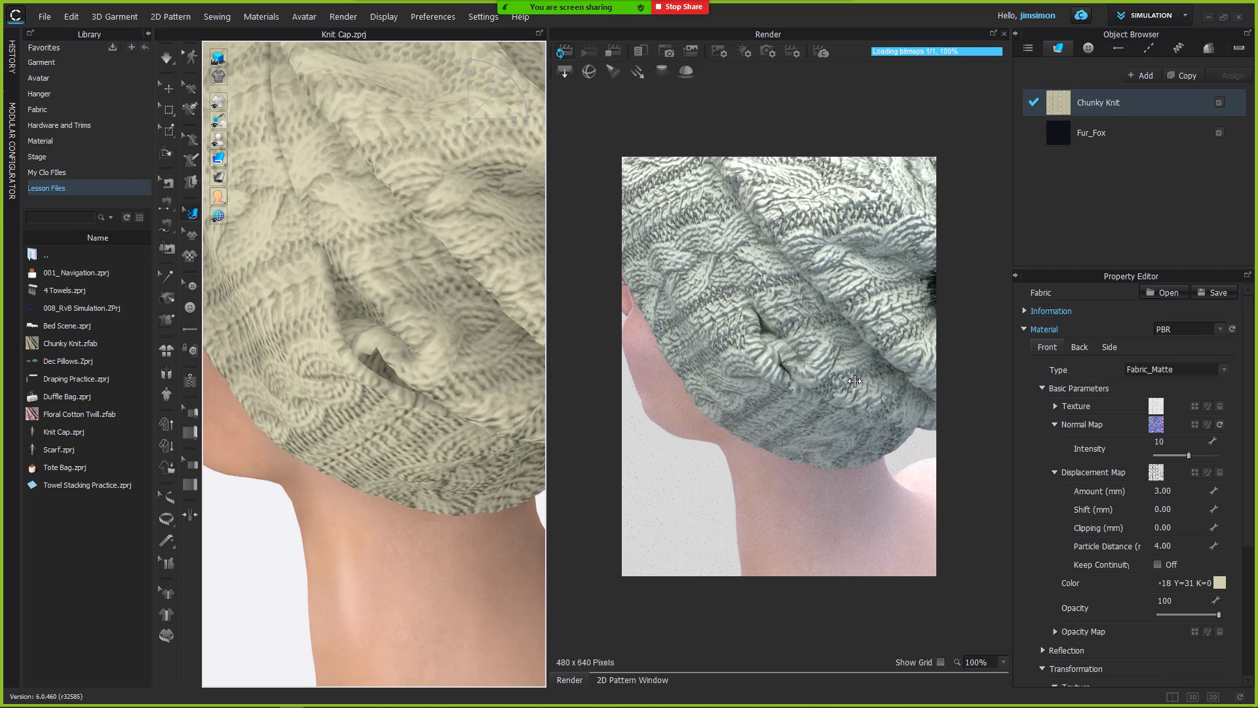
click(52, 106)
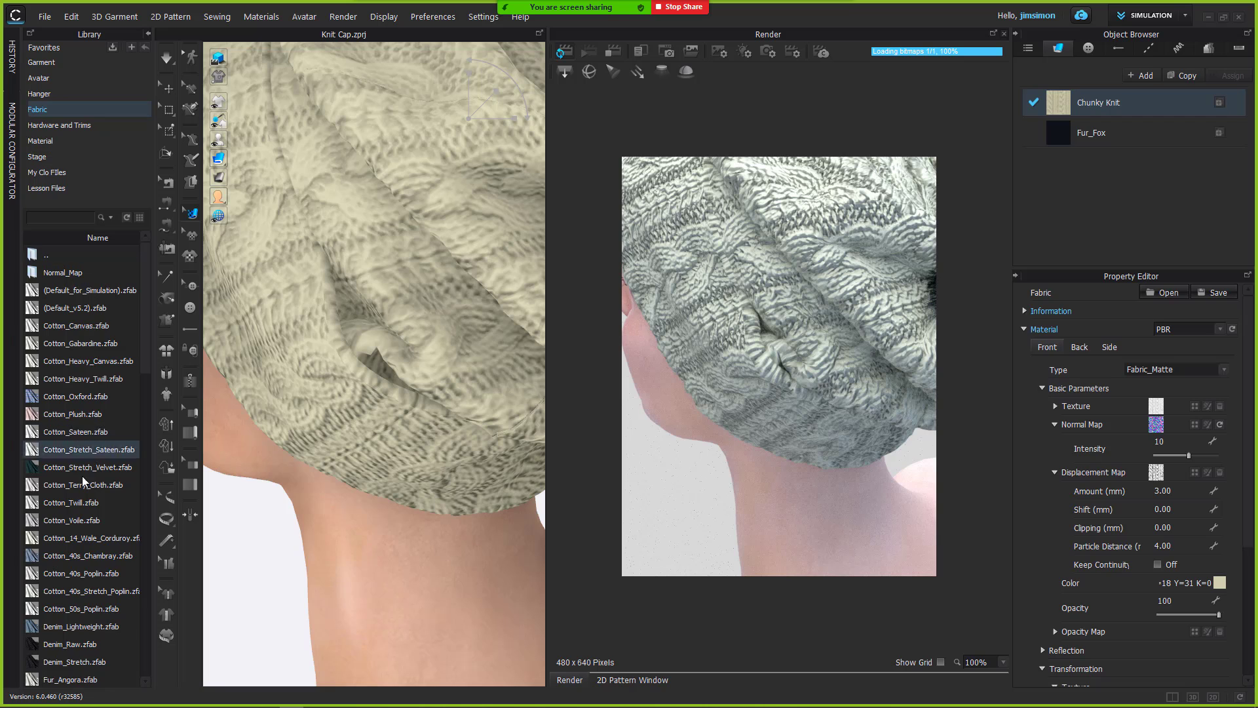
scroll(76, 477, down, 12)
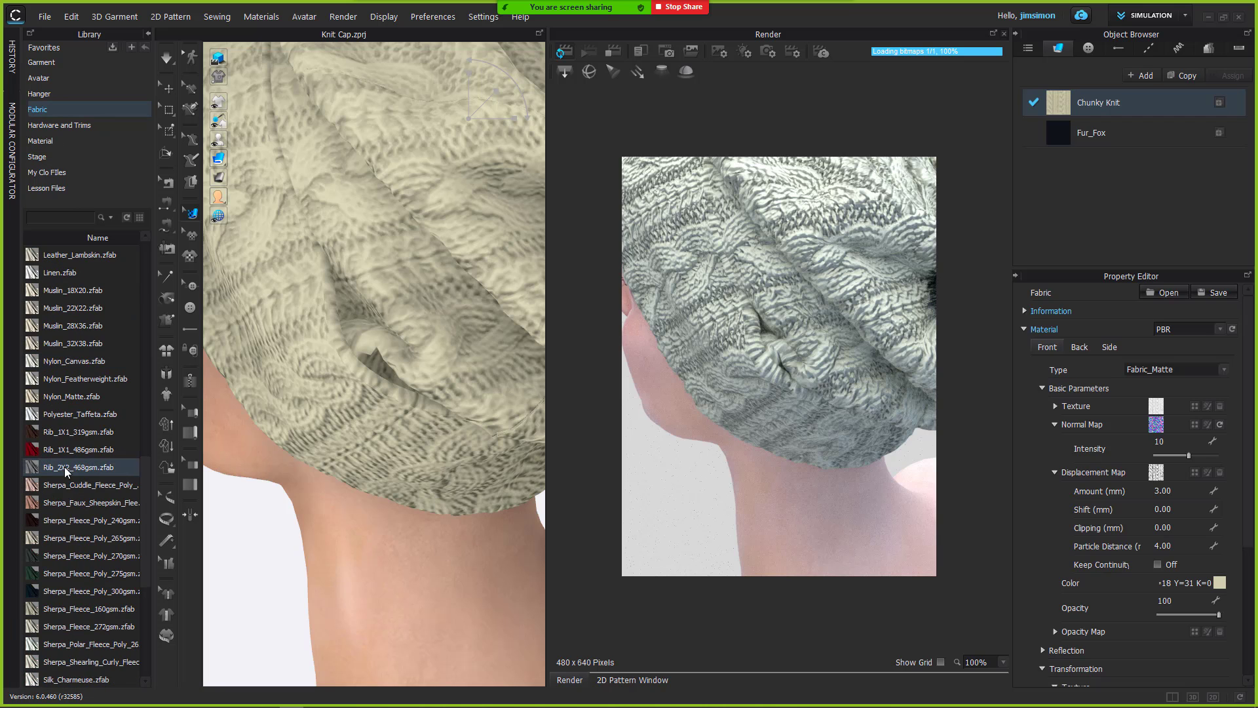
scroll(63, 464, down, 4)
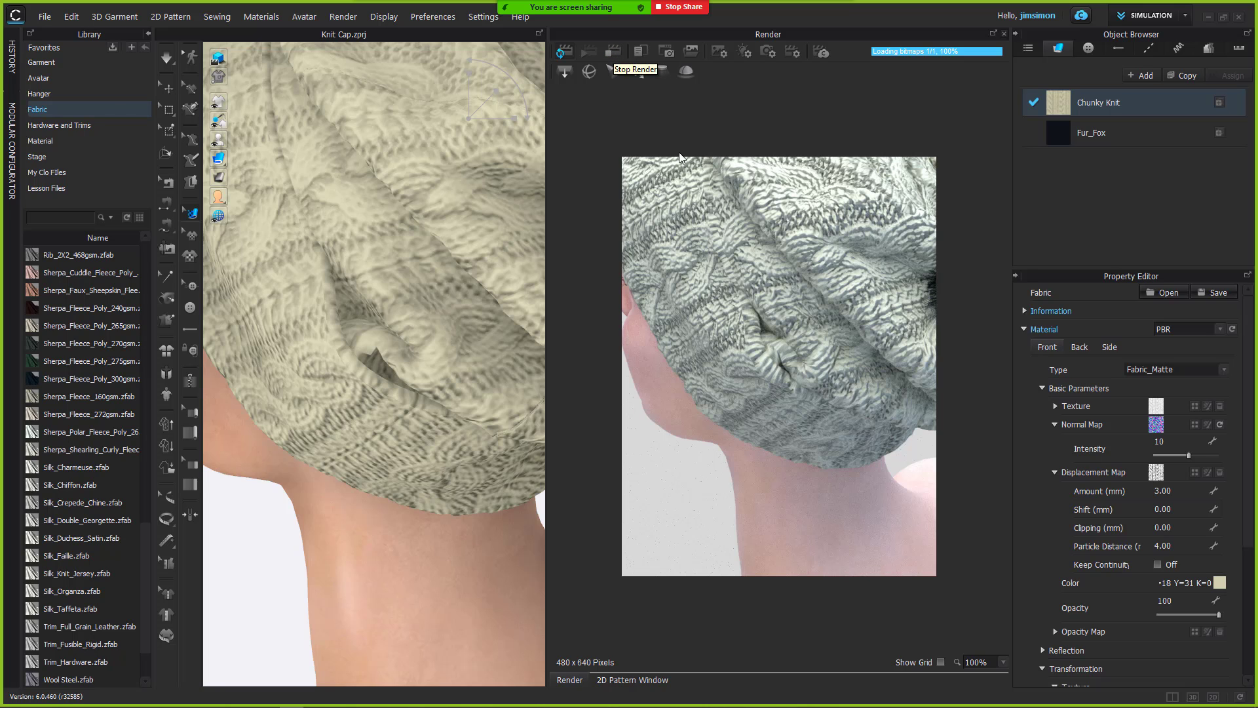
middle_drag(768, 266, 732, 291)
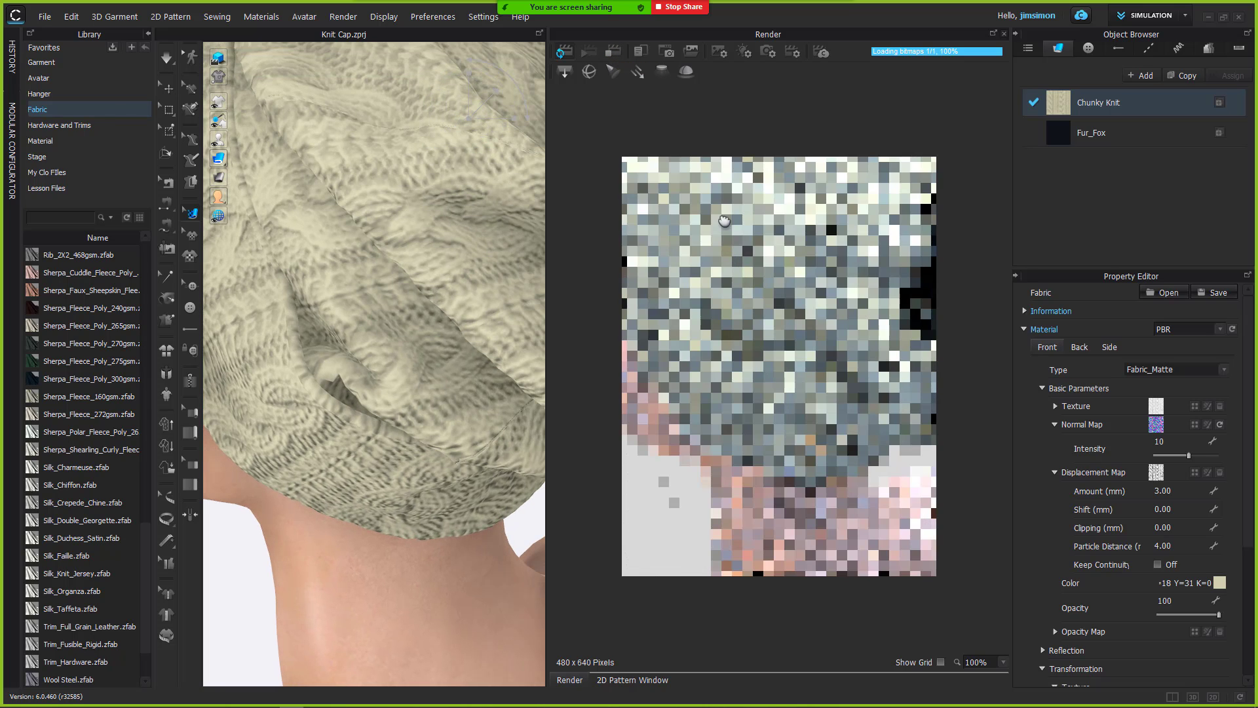
right_drag(434, 331, 417, 322)
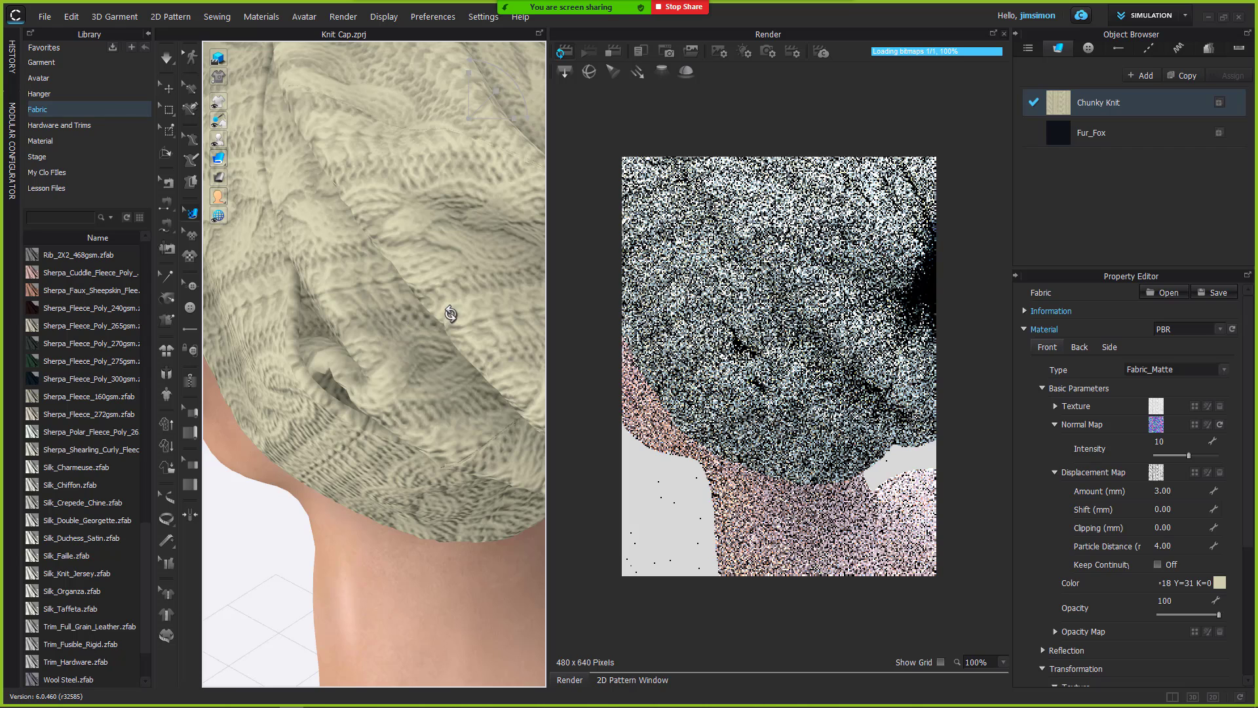
middle_drag(457, 310, 362, 327)
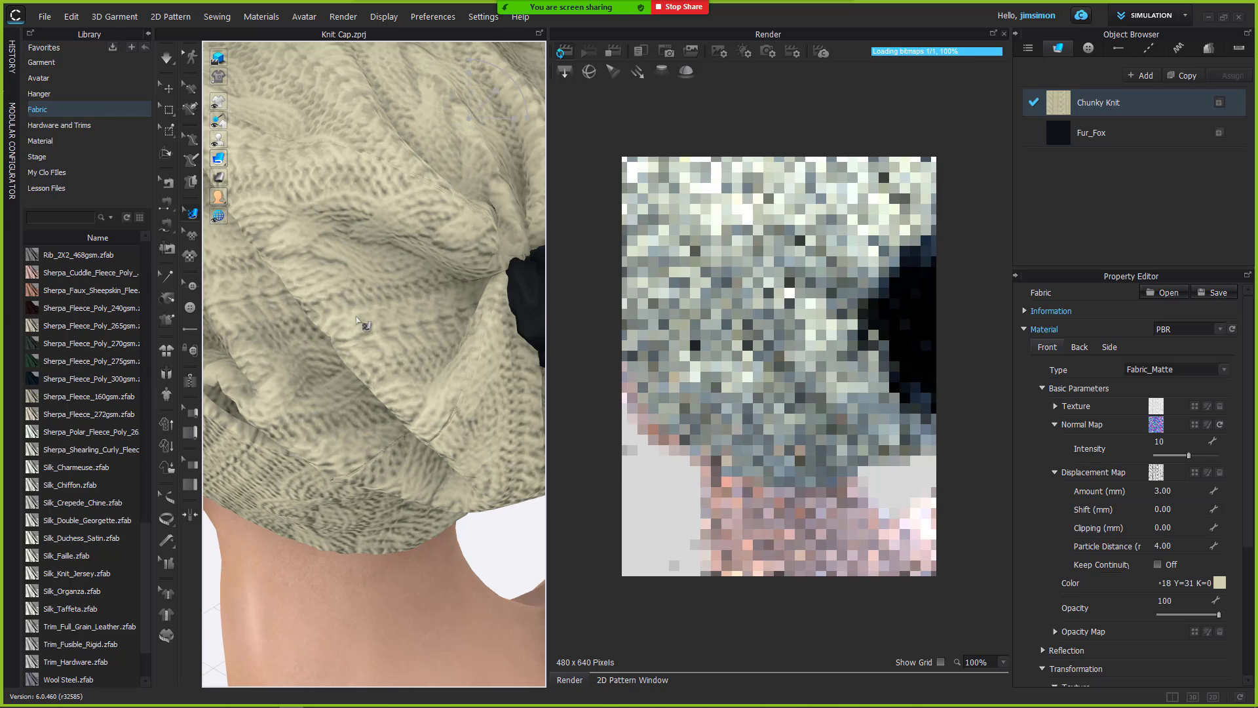